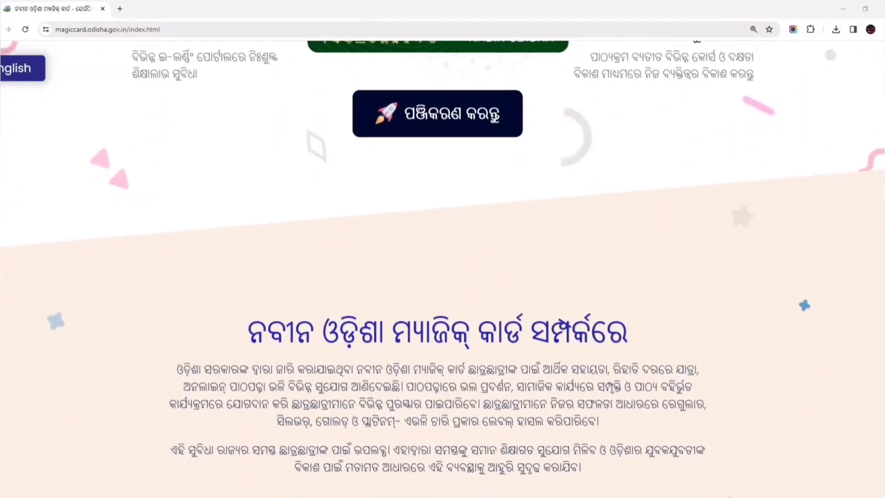
Scroll through the portal's instructions page to read it
{"action": "scroll", "coordinate": [442, 268], "scroll_direction": "down", "scroll_amount": 3}
{"action": "scroll", "coordinate": [443, 269], "scroll_direction": "down", "scroll_amount": 1}
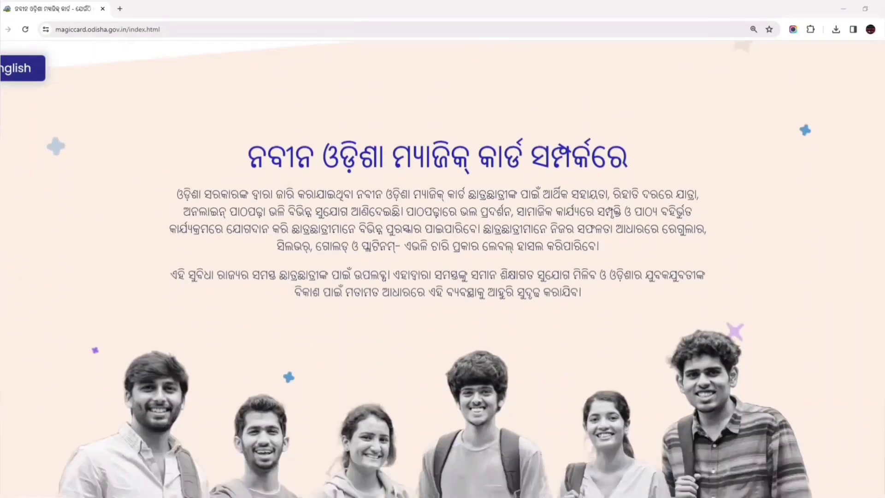
{"action": "scroll", "coordinate": [442, 269], "scroll_direction": "down", "scroll_amount": 3}
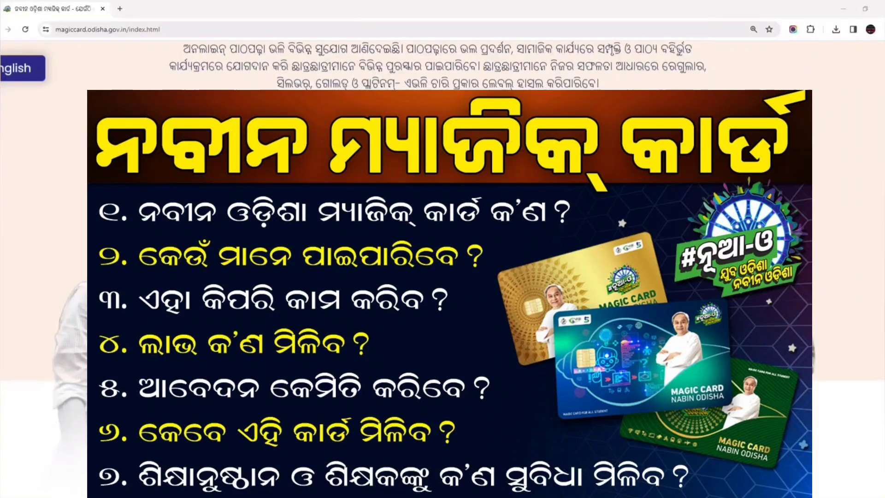
{"action": "scroll", "coordinate": [442, 268], "scroll_direction": "up", "scroll_amount": 4}
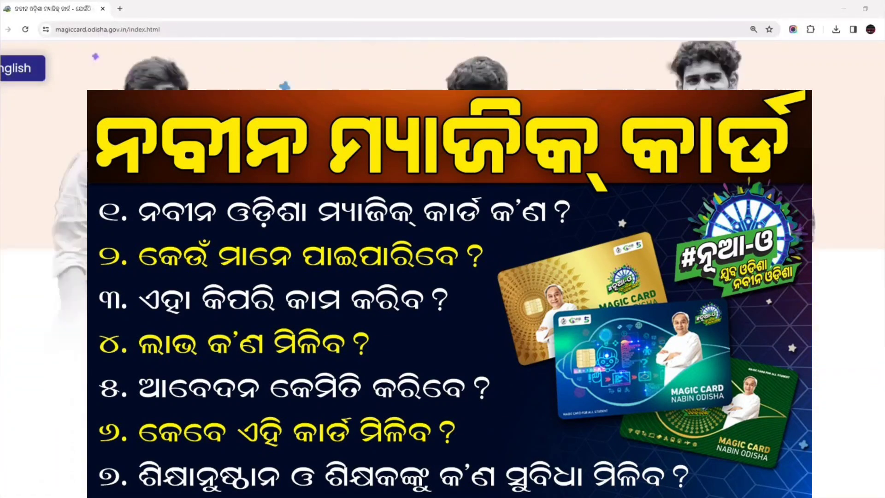
{"action": "scroll", "coordinate": [442, 269], "scroll_direction": "down", "scroll_amount": 3}
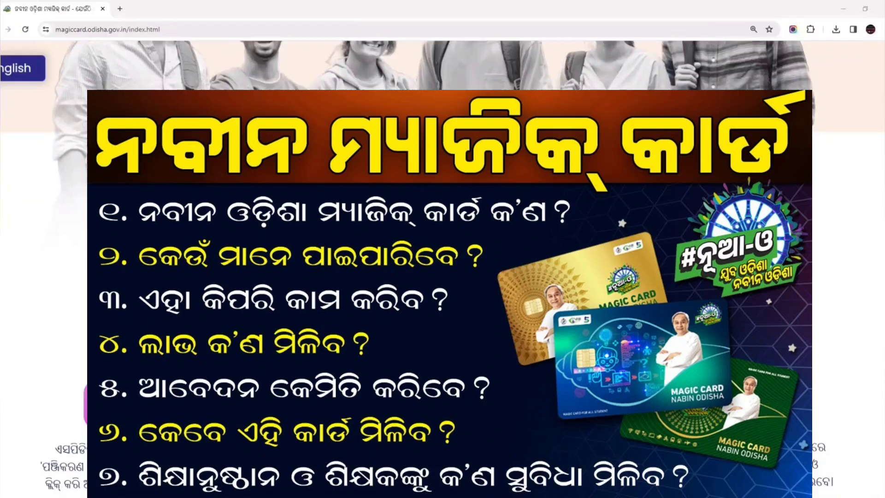
{"action": "scroll", "coordinate": [442, 269], "scroll_direction": "down", "scroll_amount": 5}
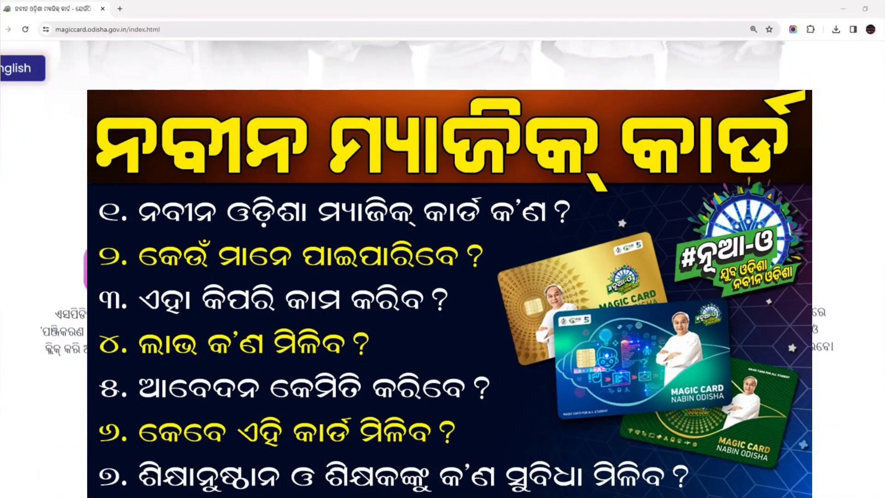
{"action": "scroll", "coordinate": [443, 269], "scroll_direction": "down", "scroll_amount": 3}
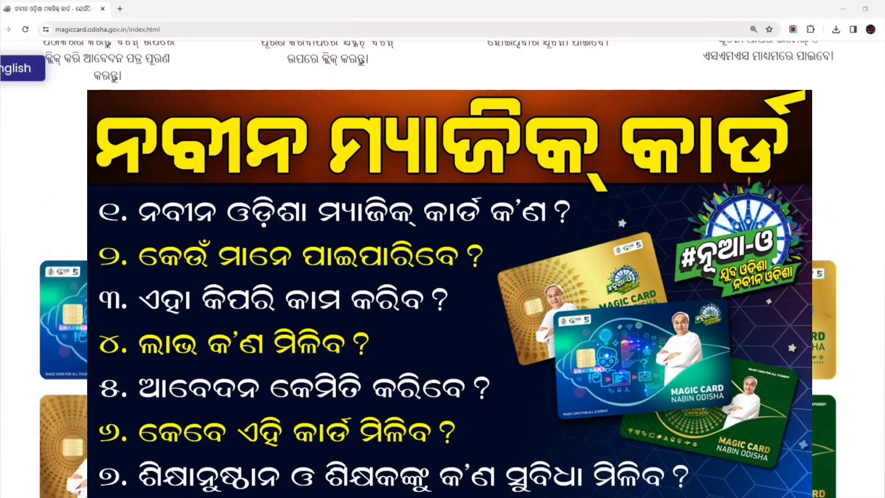
{"action": "scroll", "coordinate": [443, 269], "scroll_direction": "up", "scroll_amount": 3}
{"action": "scroll", "coordinate": [443, 269], "scroll_direction": "up", "scroll_amount": 4}
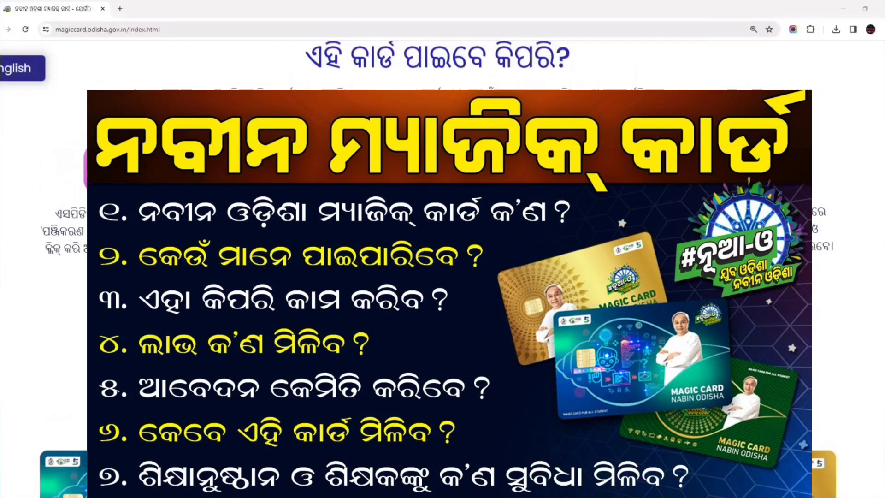
{"action": "scroll", "coordinate": [443, 268], "scroll_direction": "up", "scroll_amount": 2}
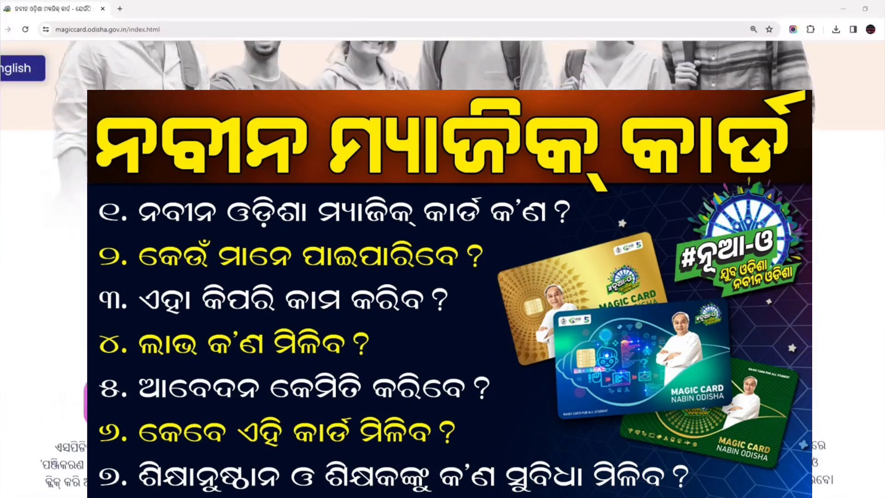
{"action": "scroll", "coordinate": [443, 268], "scroll_direction": "down", "scroll_amount": 3}
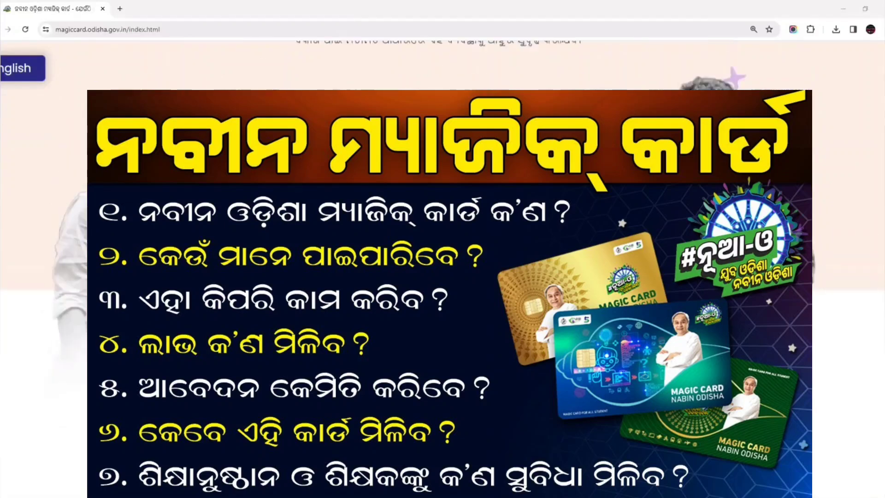
{"action": "scroll", "coordinate": [443, 269], "scroll_direction": "up", "scroll_amount": 1}
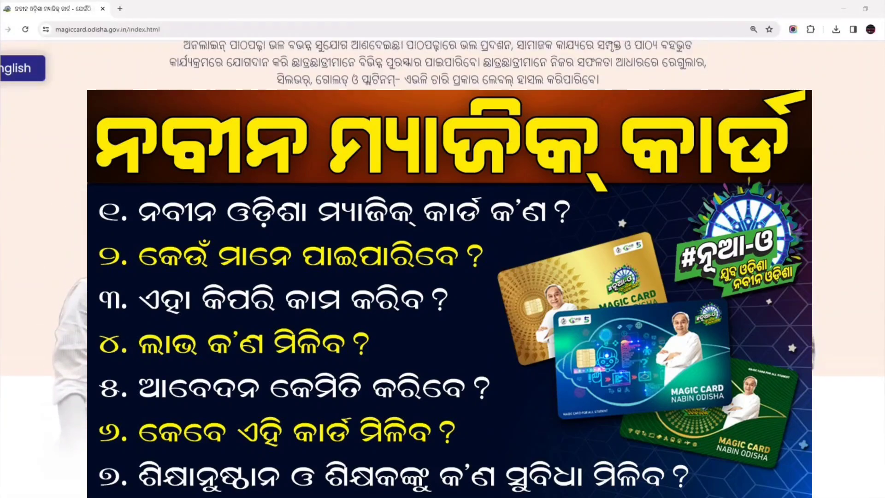
{"action": "scroll", "coordinate": [443, 268], "scroll_direction": "up", "scroll_amount": 2}
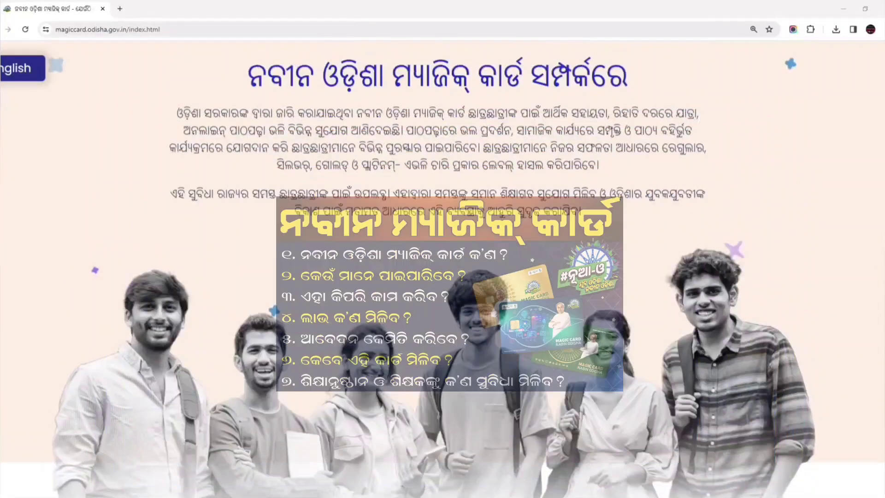
{"action": "scroll", "coordinate": [442, 268], "scroll_direction": "up", "scroll_amount": 2}
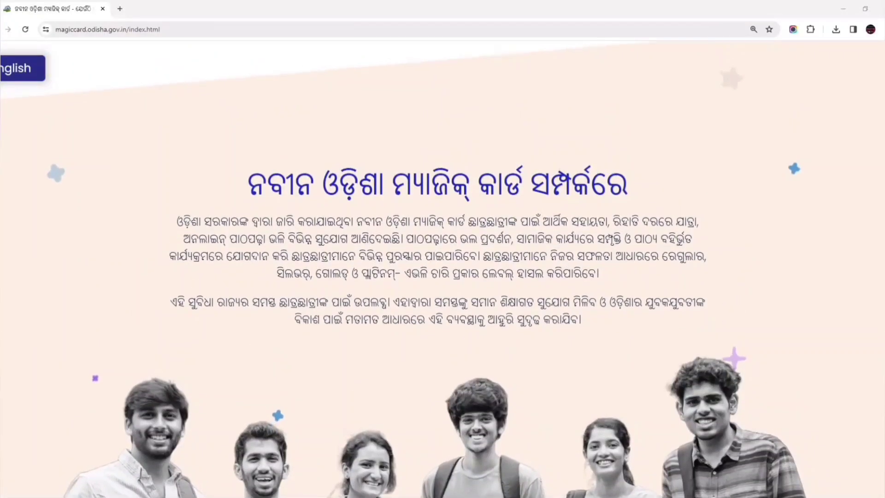
{"action": "scroll", "coordinate": [443, 269], "scroll_direction": "up", "scroll_amount": 2}
{"action": "scroll", "coordinate": [442, 268], "scroll_direction": "up", "scroll_amount": 2}
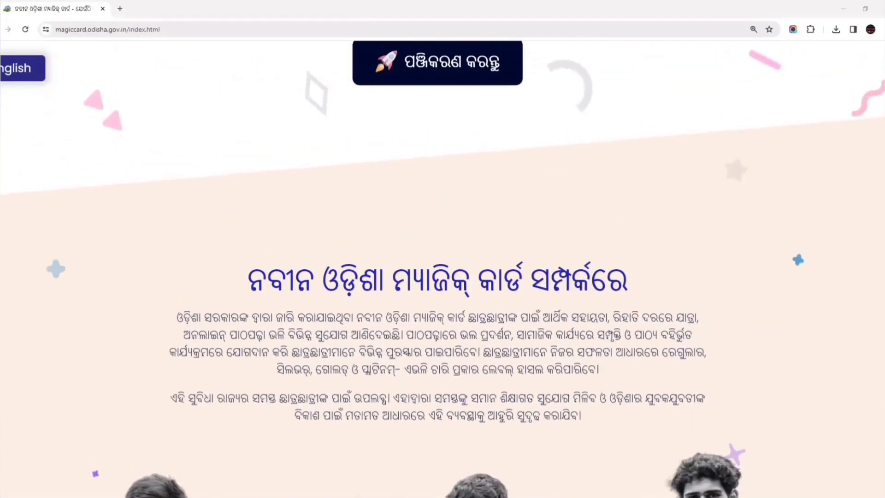
{"action": "scroll", "coordinate": [443, 269], "scroll_direction": "up", "scroll_amount": 1}
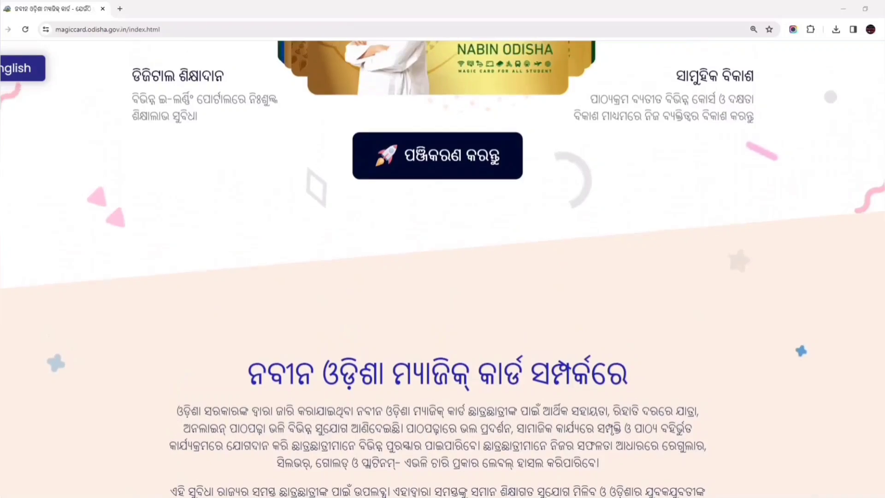
{"action": "scroll", "coordinate": [442, 268], "scroll_direction": "up", "scroll_amount": 2}
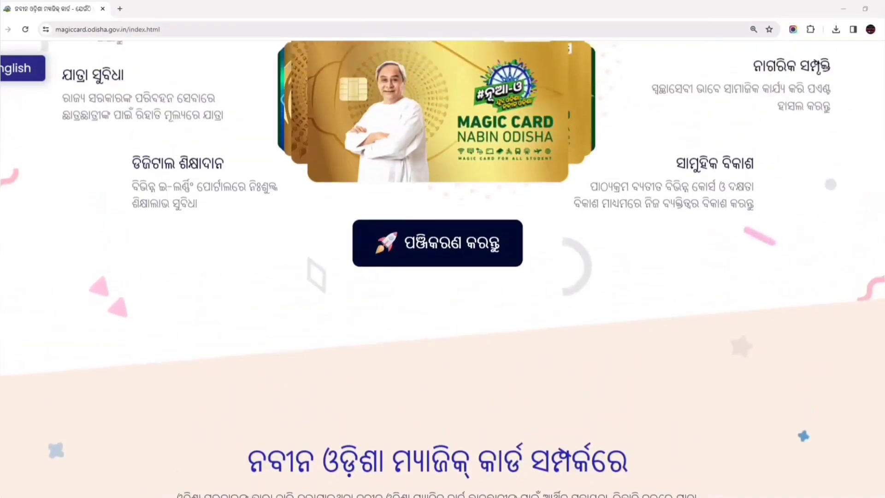
{"action": "scroll", "coordinate": [442, 268], "scroll_direction": "up", "scroll_amount": 3}
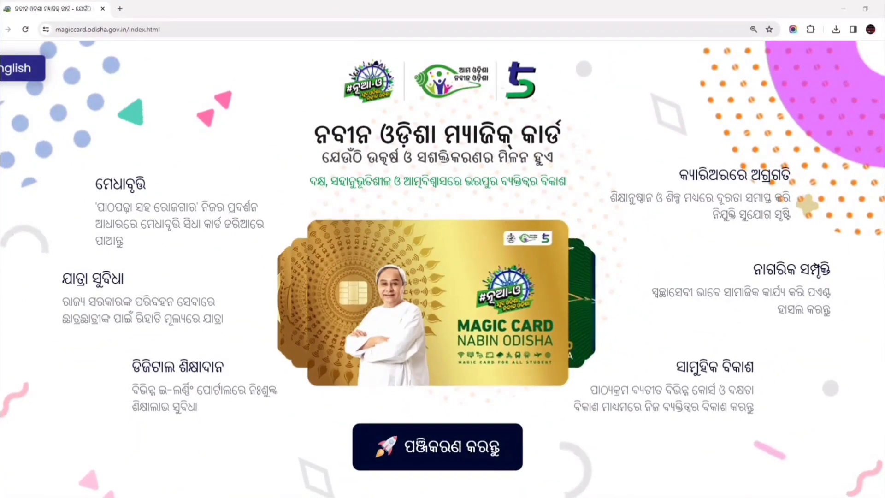
{"action": "scroll", "coordinate": [442, 258], "scroll_direction": "down", "scroll_amount": 7}
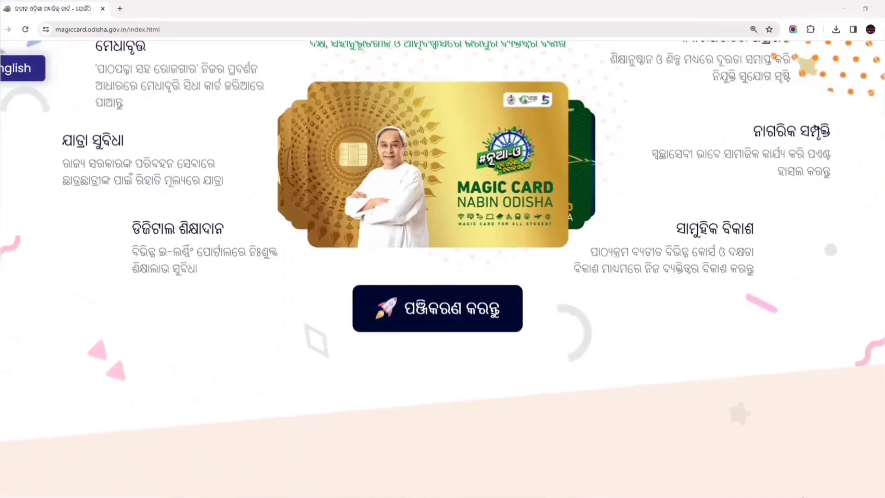
{"action": "scroll", "coordinate": [443, 258], "scroll_direction": "down", "scroll_amount": 6}
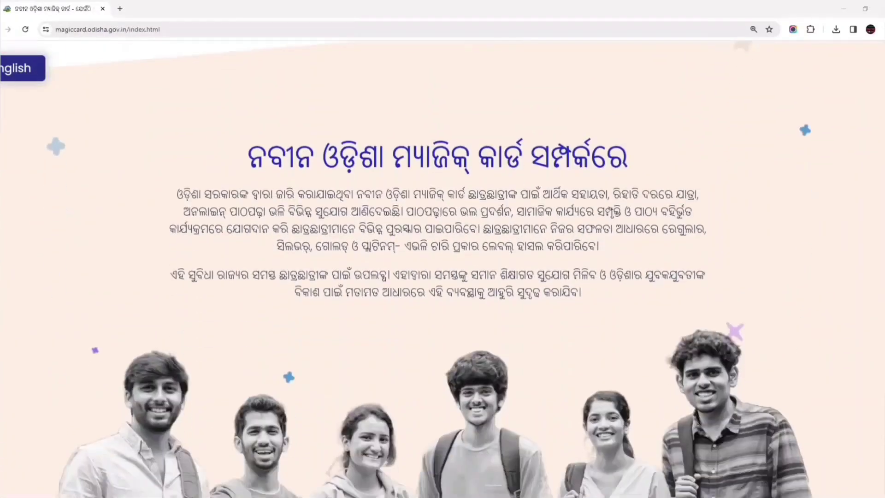
{"action": "scroll", "coordinate": [442, 258], "scroll_direction": "down", "scroll_amount": 6}
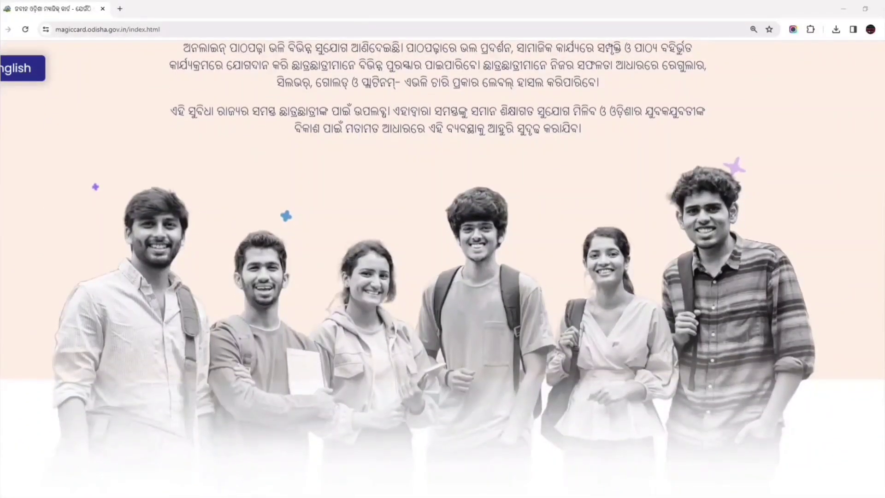
{"action": "scroll", "coordinate": [442, 258], "scroll_direction": "down", "scroll_amount": 9}
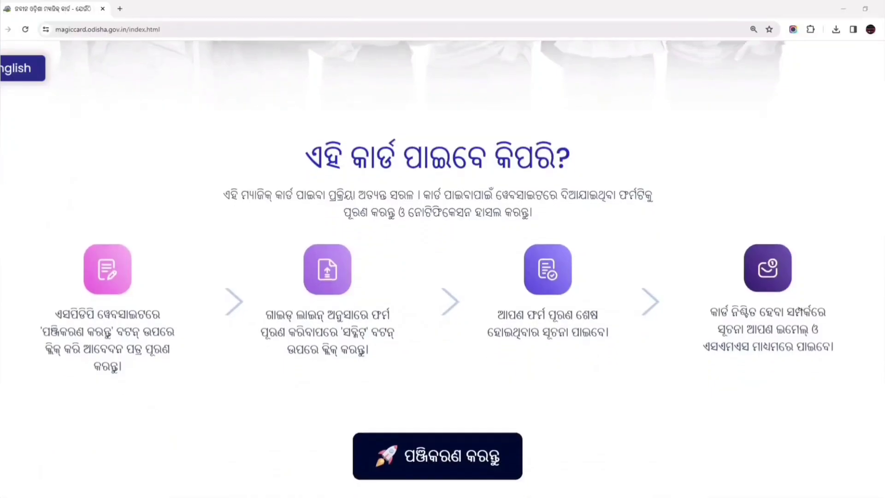
{"action": "scroll", "coordinate": [443, 258], "scroll_direction": "up", "scroll_amount": 8}
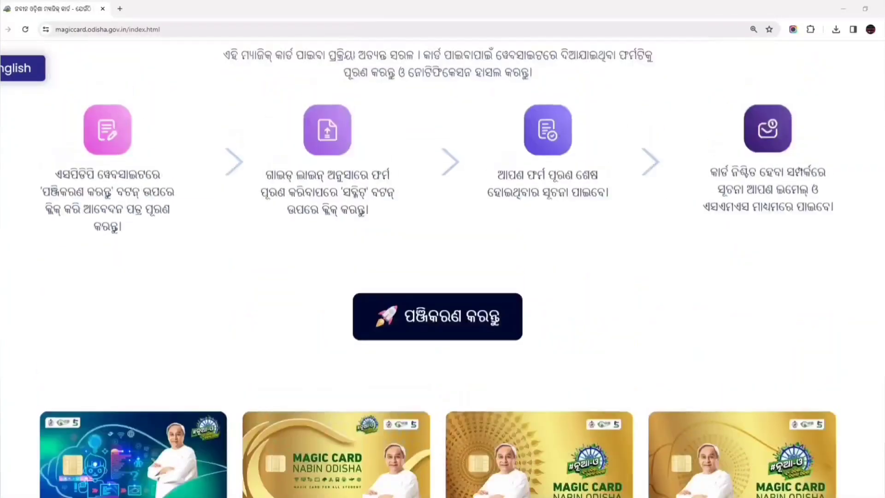
{"action": "scroll", "coordinate": [442, 258], "scroll_direction": "up", "scroll_amount": 6}
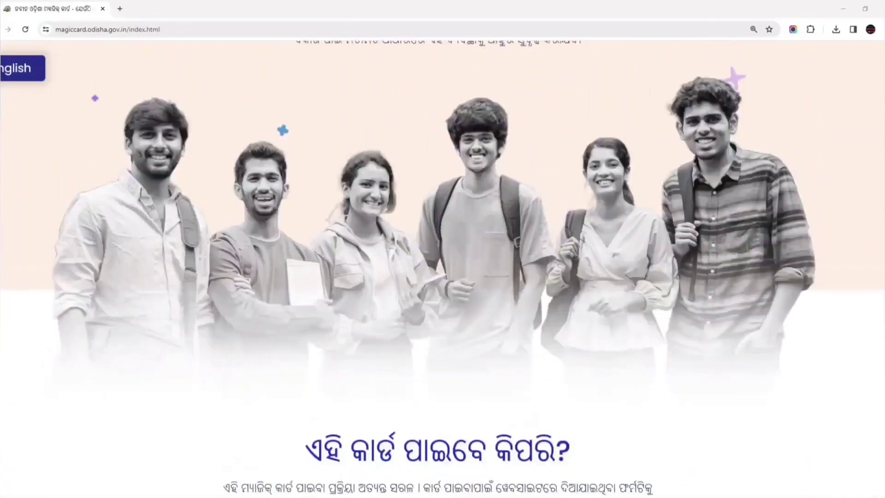
{"action": "scroll", "coordinate": [442, 258], "scroll_direction": "up", "scroll_amount": 4}
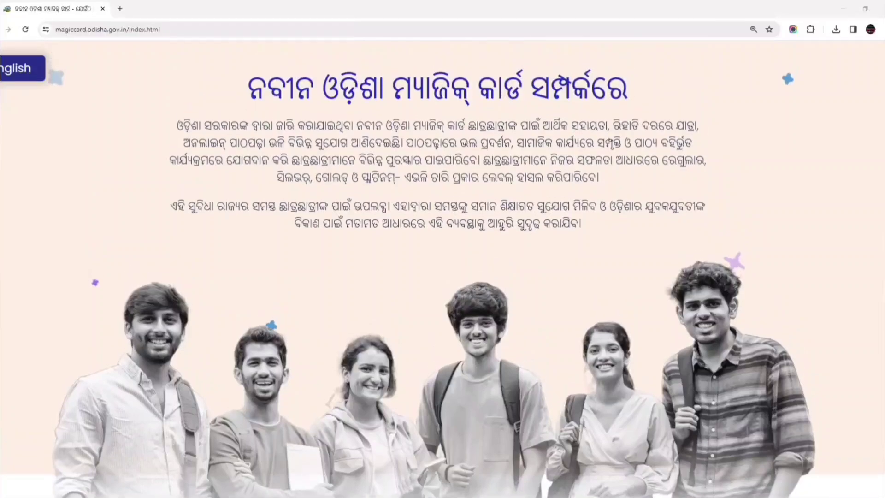
{"action": "scroll", "coordinate": [443, 258], "scroll_direction": "up", "scroll_amount": 4}
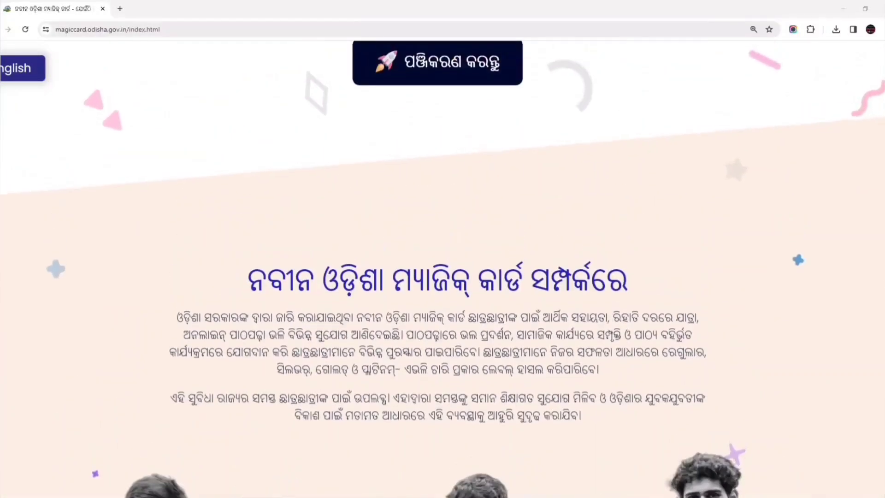
{"action": "scroll", "coordinate": [443, 258], "scroll_direction": "up", "scroll_amount": 5}
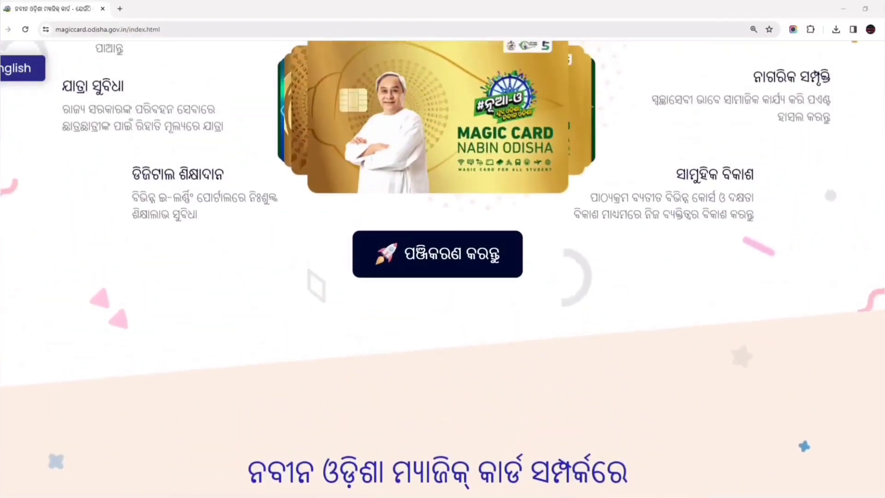
{"action": "scroll", "coordinate": [442, 258], "scroll_direction": "up", "scroll_amount": 1}
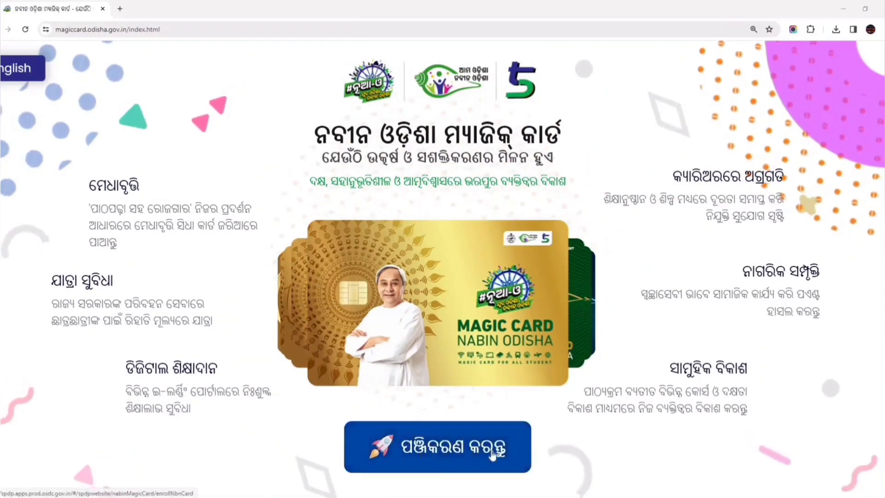
Tick the instructions and SAMS Barcode sharing agreement to open the enrollment form
{"action": "left_click", "coordinate": [443, 452]}
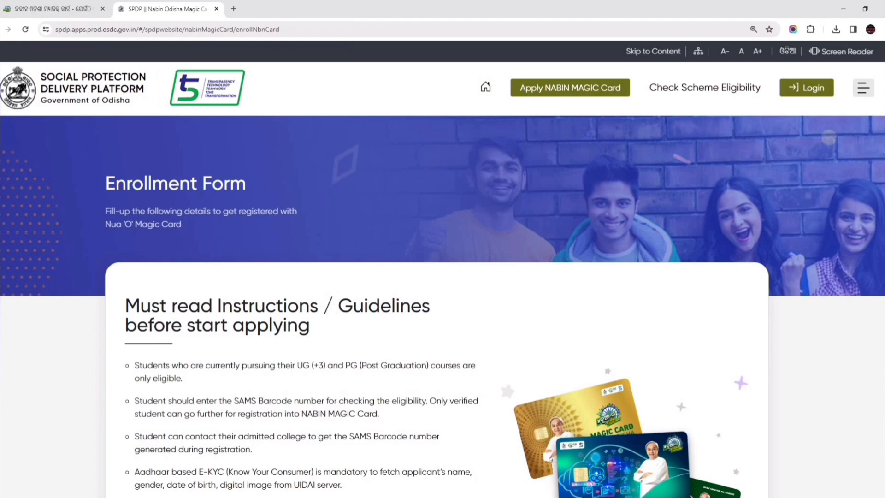
{"action": "scroll", "coordinate": [139, 209], "scroll_direction": "down", "scroll_amount": 2}
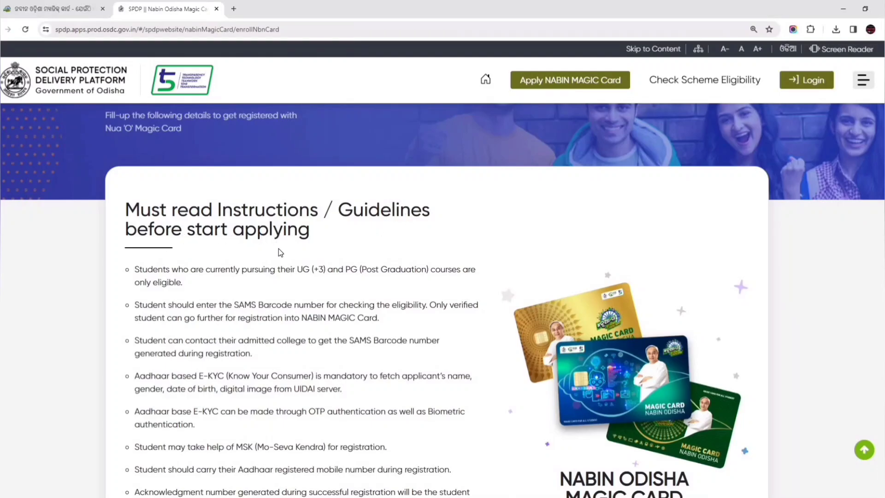
{"action": "scroll", "coordinate": [280, 252], "scroll_direction": "down", "scroll_amount": 5}
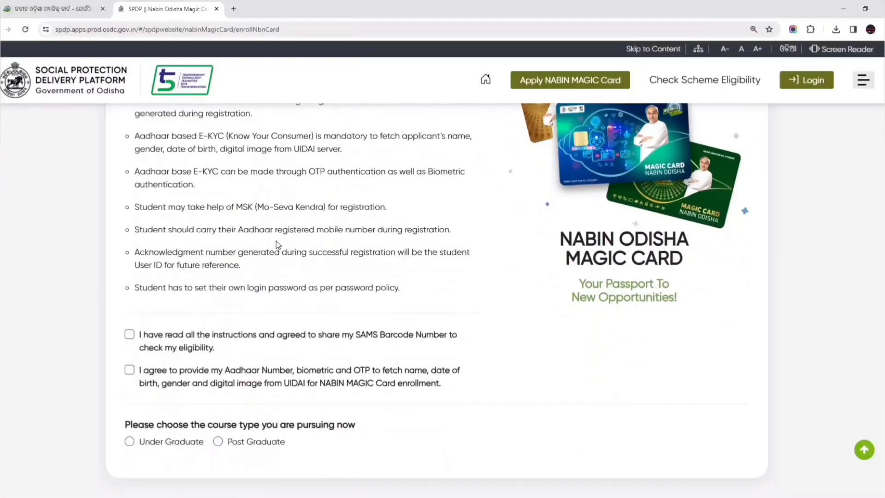
{"action": "scroll", "coordinate": [277, 244], "scroll_direction": "down", "scroll_amount": 2}
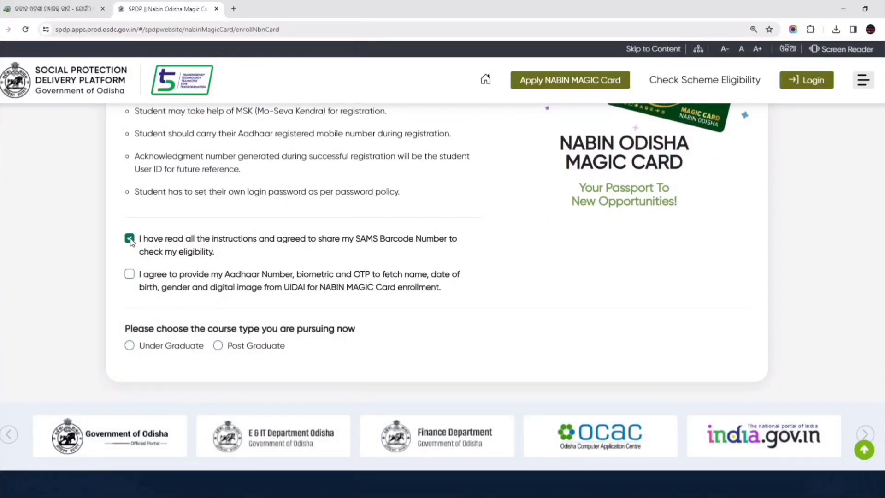
Tick the Aadhaar/UIDAI consent and set the course type to Under Graduate
{"action": "left_click", "coordinate": [129, 275]}
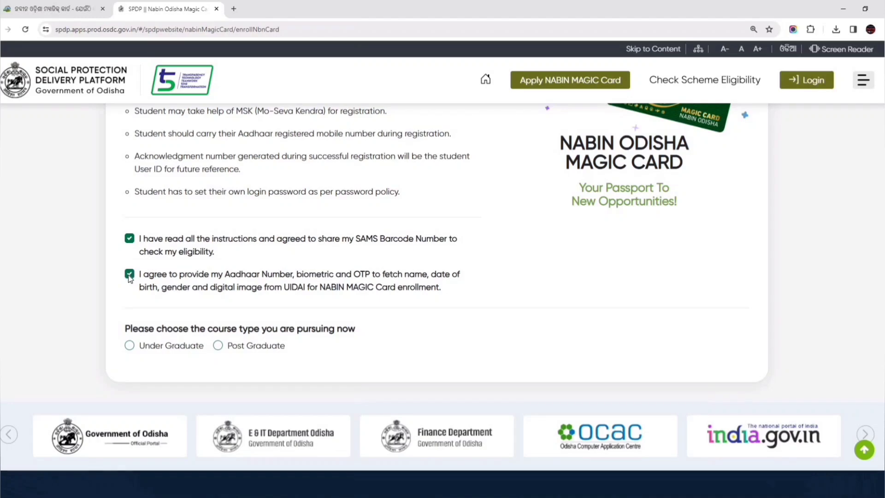
{"action": "scroll", "coordinate": [135, 304], "scroll_direction": "down", "scroll_amount": 2}
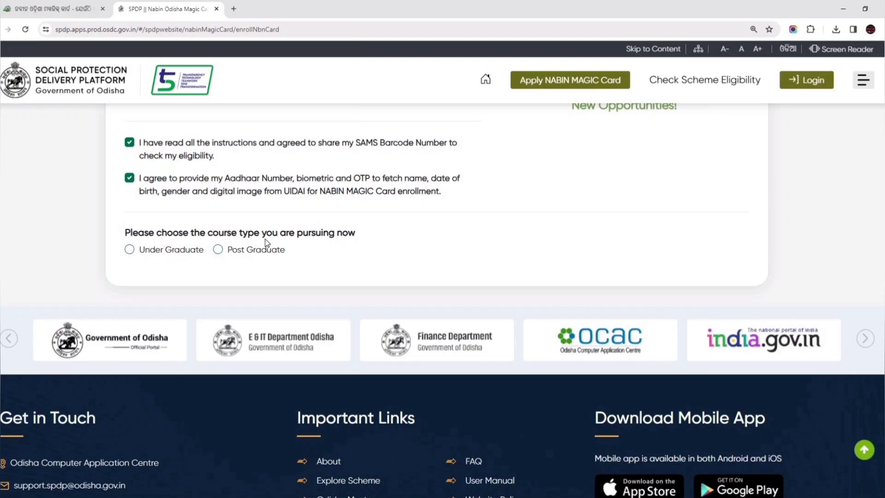
{"action": "left_click", "coordinate": [129, 250]}
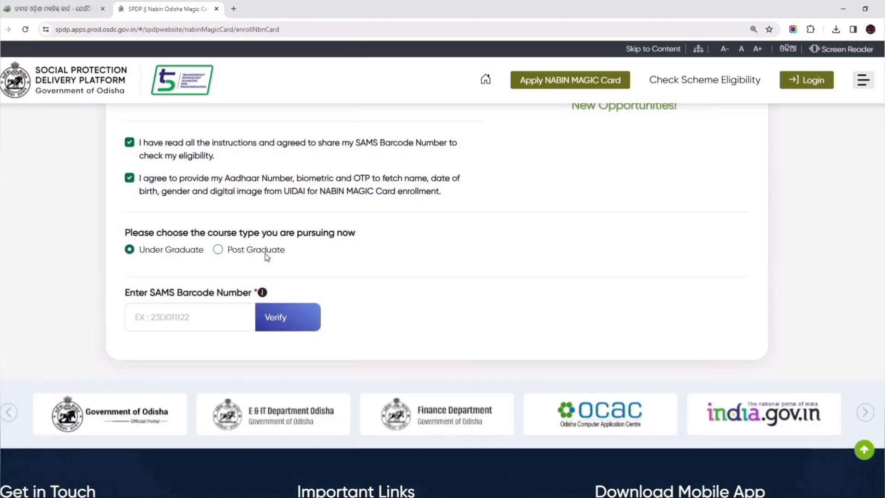
{"action": "left_click", "coordinate": [218, 250]}
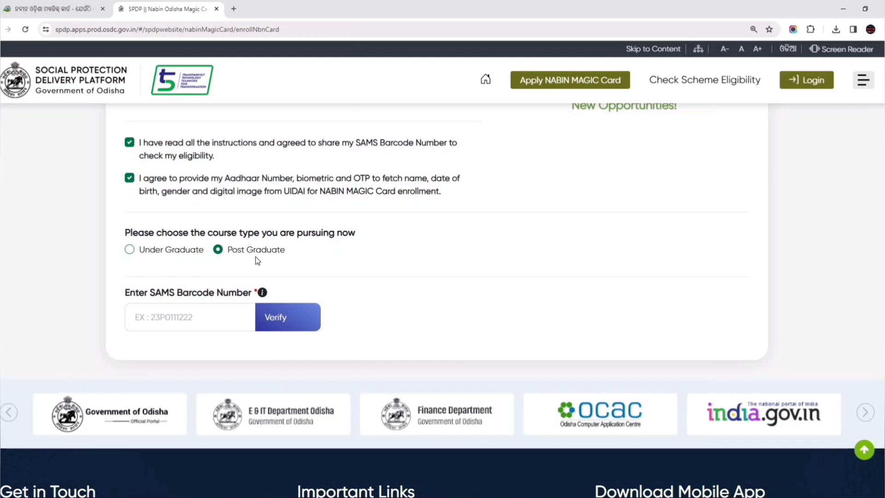
{"action": "left_click", "coordinate": [129, 250]}
Enter the SAMS barcode number and verify it
{"action": "left_click", "coordinate": [153, 316]}
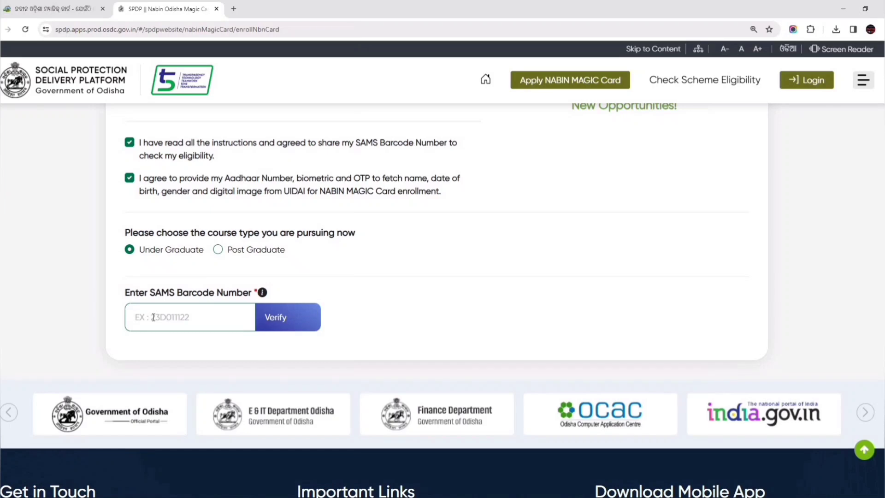
{"action": "type", "text": "23"}
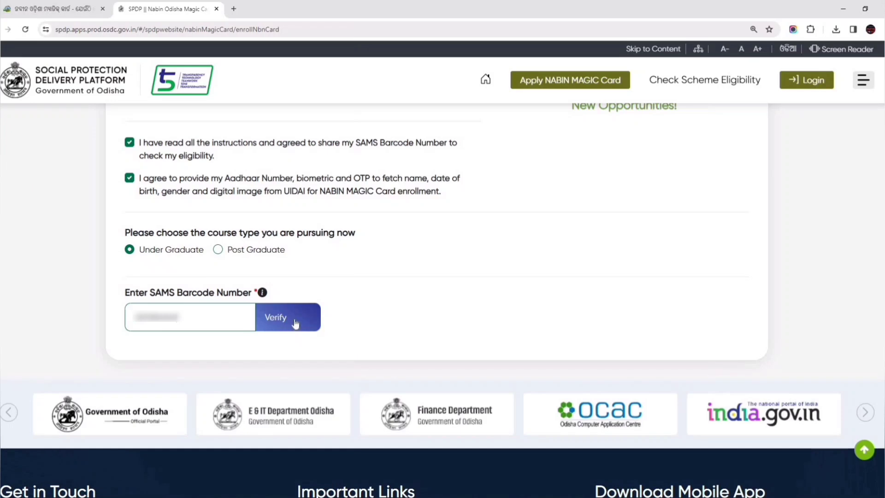
{"action": "left_click", "coordinate": [276, 318]}
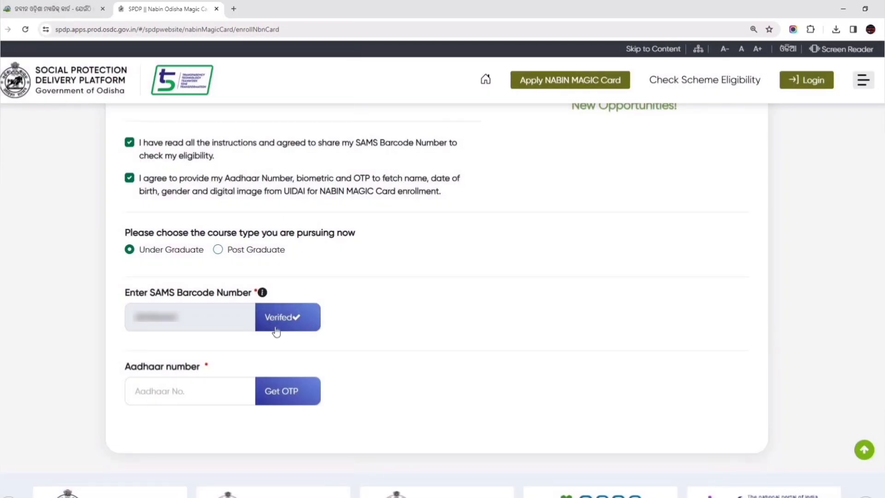
Enter the Aadhaar number, request an OTP, and verify it with the received code
{"action": "left_click", "coordinate": [159, 391]}
{"action": "type", "text": "1"}
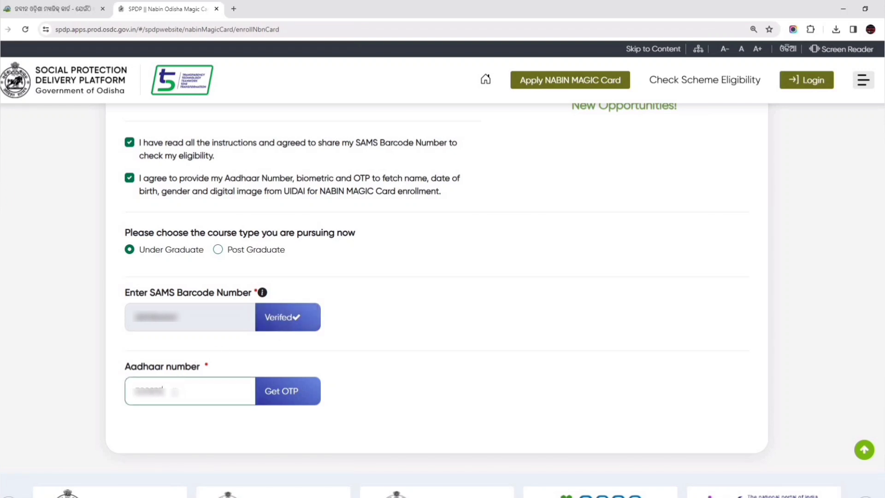
{"action": "left_click", "coordinate": [285, 392]}
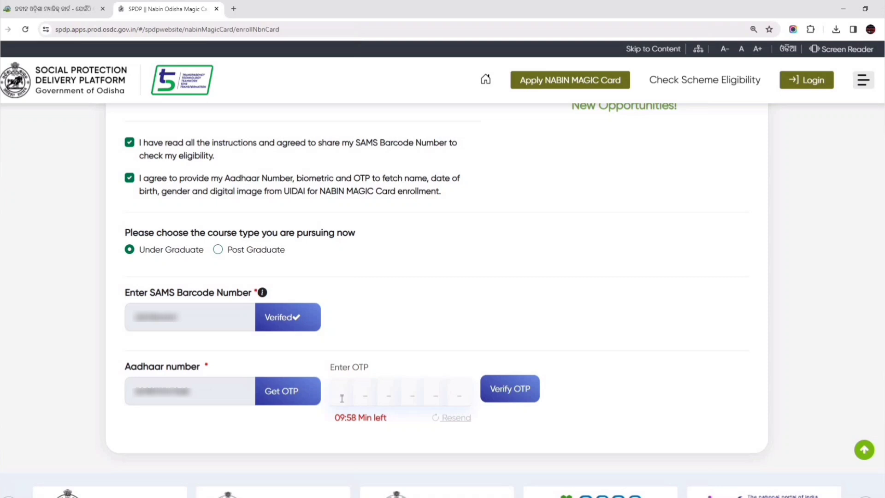
{"action": "left_click", "coordinate": [342, 398]}
{"action": "left_click", "coordinate": [514, 390]}
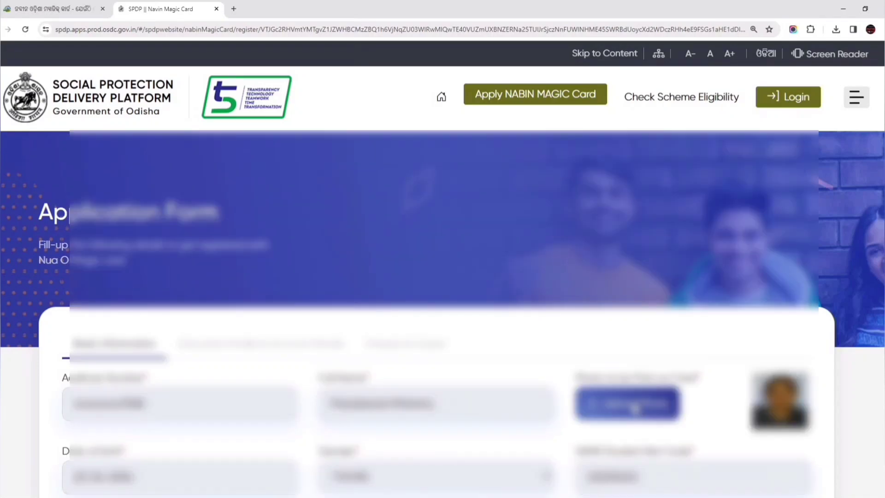
Fill in the e-mail address on the Basic Information form
{"action": "scroll", "coordinate": [217, 267], "scroll_direction": "down", "scroll_amount": 5}
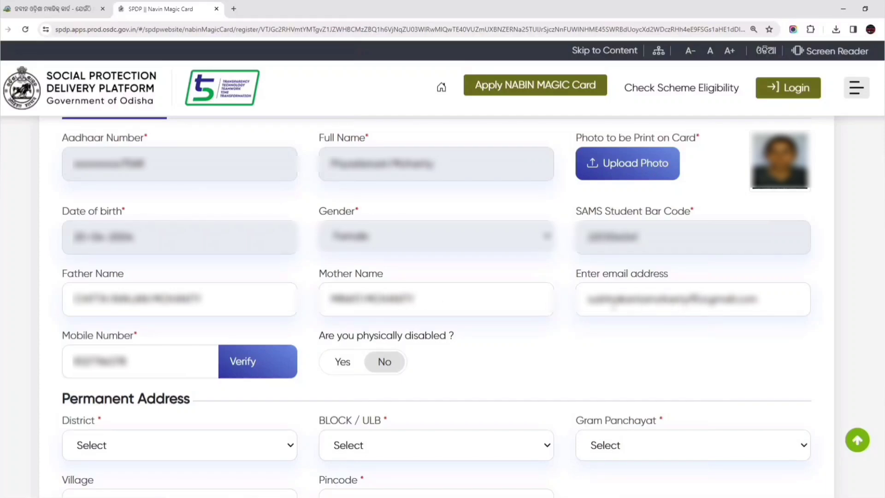
{"action": "left_click", "coordinate": [670, 322]}
Verify the mobile number with its OTP and dismiss the success message
{"action": "left_click", "coordinate": [247, 361]}
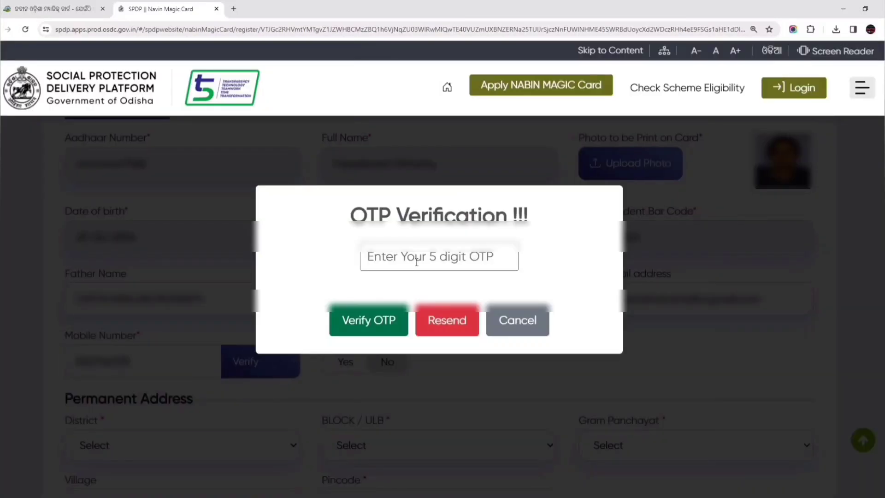
{"action": "left_click", "coordinate": [418, 258]}
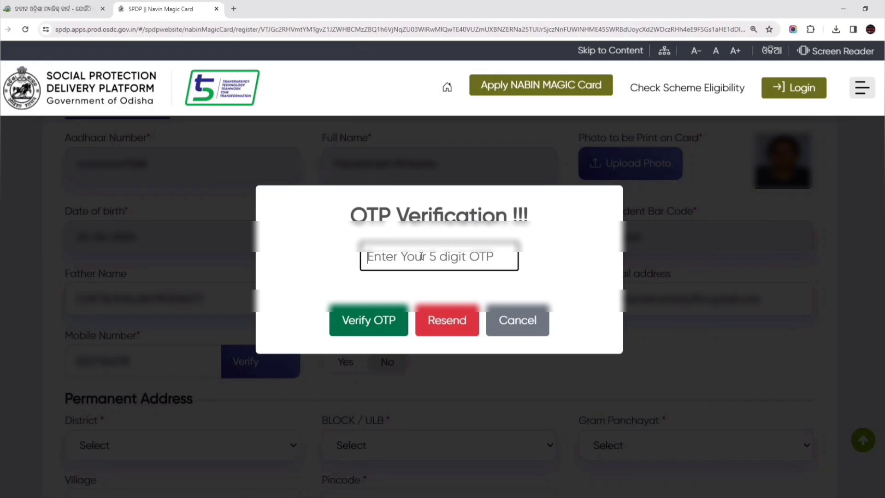
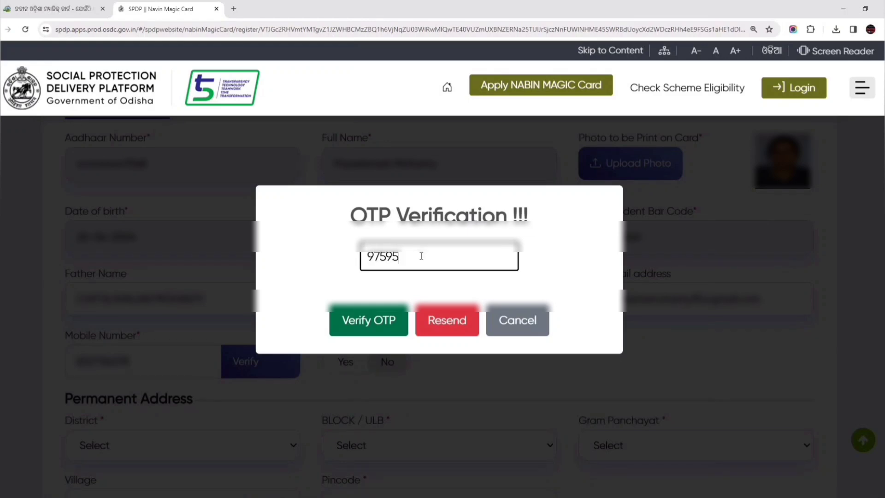
{"action": "left_click", "coordinate": [372, 321]}
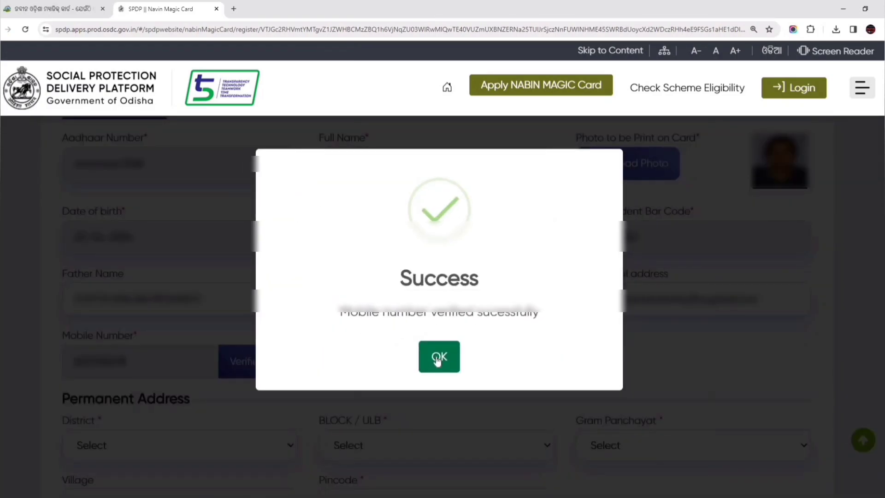
{"action": "left_click", "coordinate": [439, 358]}
{"action": "scroll", "coordinate": [114, 197], "scroll_direction": "down", "scroll_amount": 5}
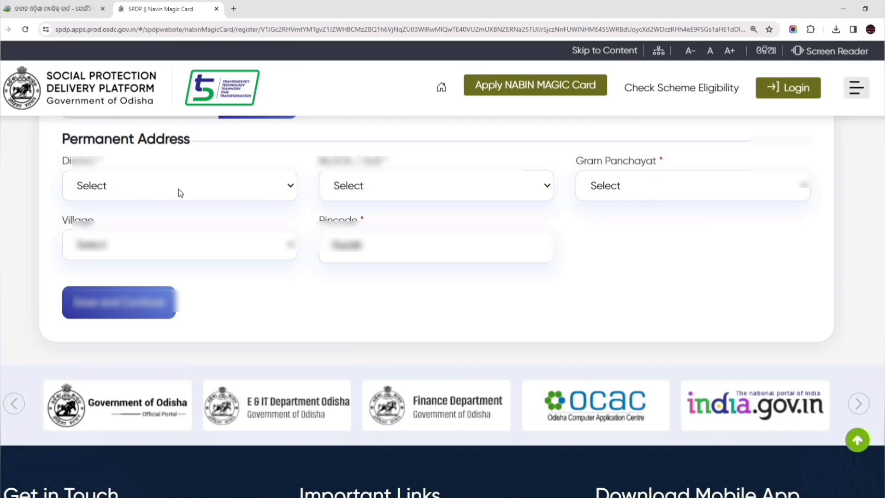
Set the address to Baleshwar, Basta block, Paunskuli panchayat, Masada village, and save
{"action": "left_click", "coordinate": [116, 191]}
{"action": "left_click", "coordinate": [113, 235]}
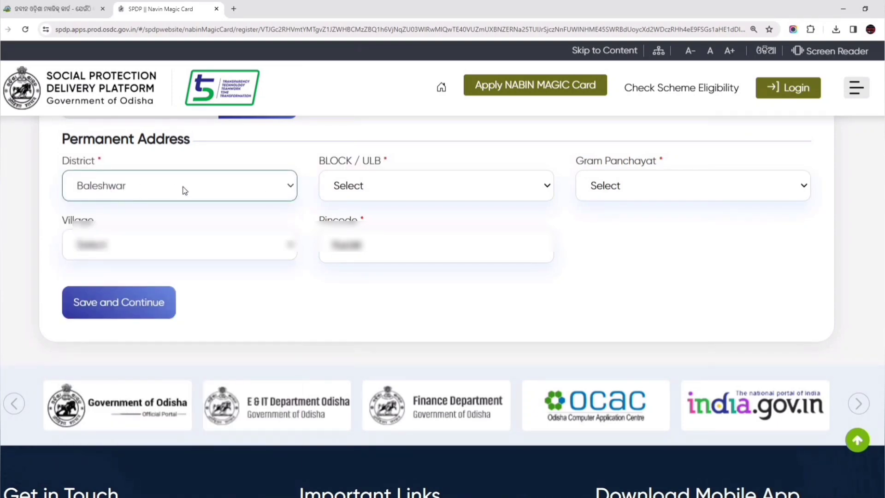
{"action": "left_click", "coordinate": [363, 186]}
{"action": "left_click", "coordinate": [363, 260]}
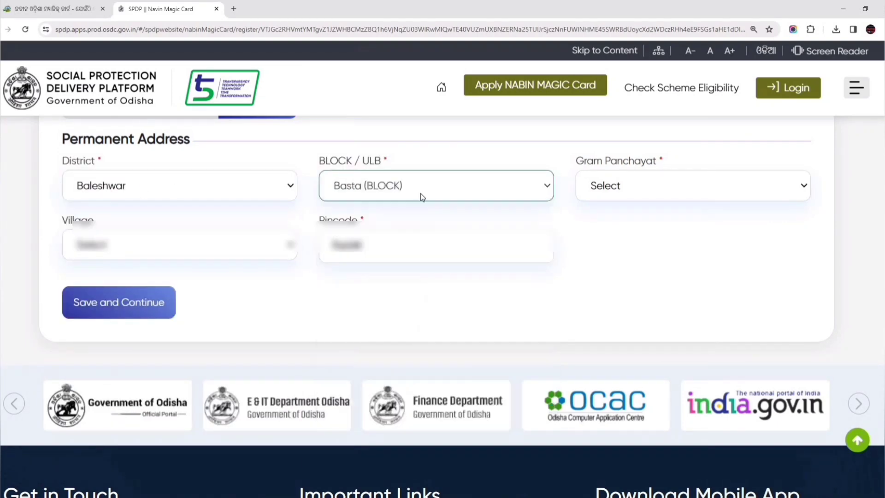
{"action": "left_click", "coordinate": [650, 190]}
{"action": "key", "text": "p"}
{"action": "key", "text": "p"}
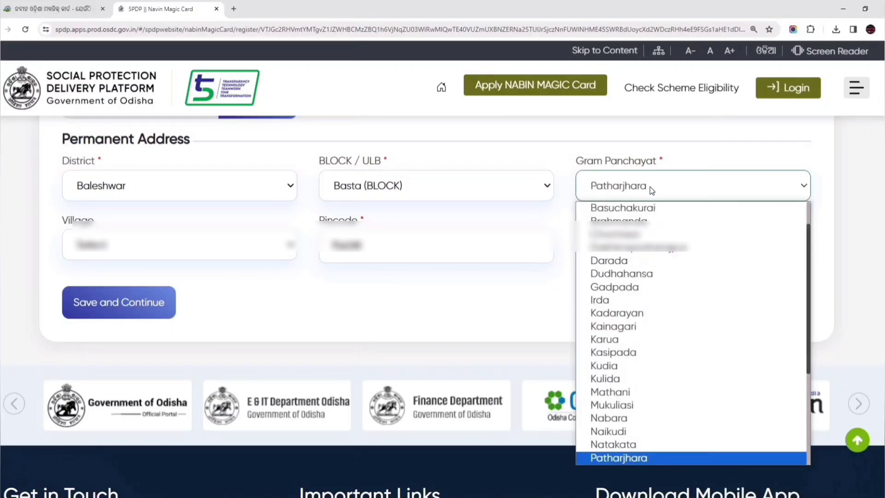
{"action": "key", "text": "Return"}
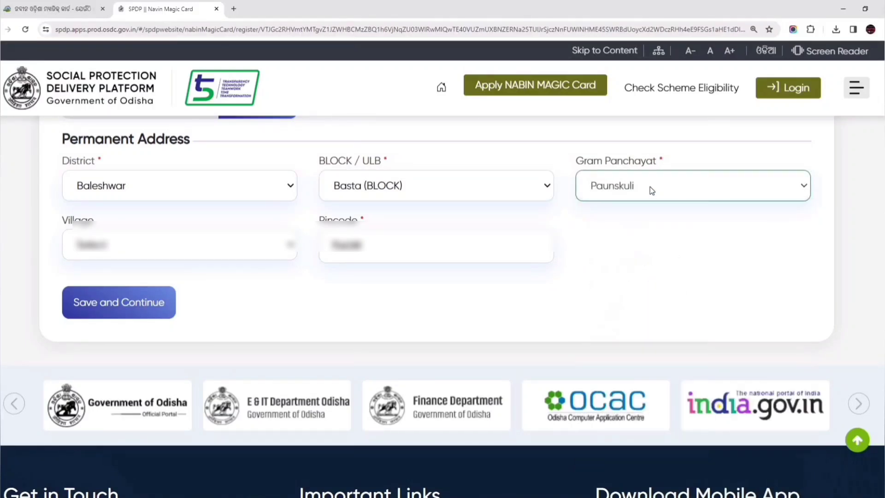
{"action": "left_click", "coordinate": [177, 249]}
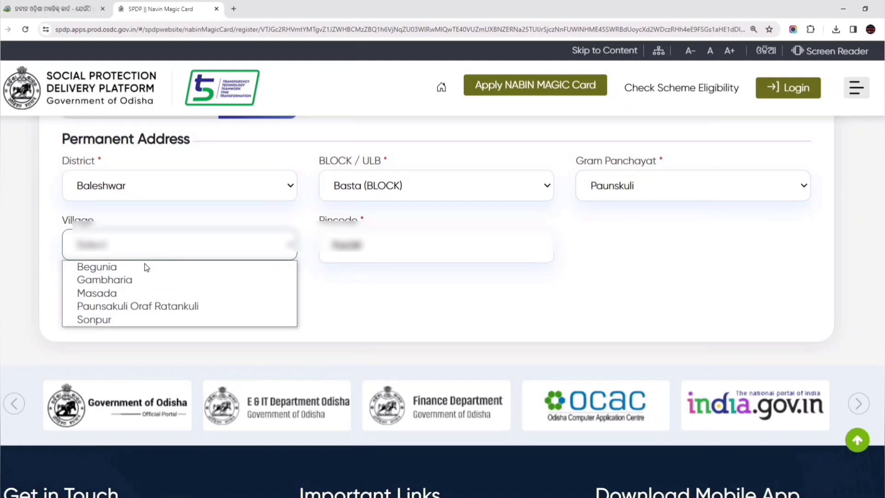
{"action": "left_click", "coordinate": [121, 294]}
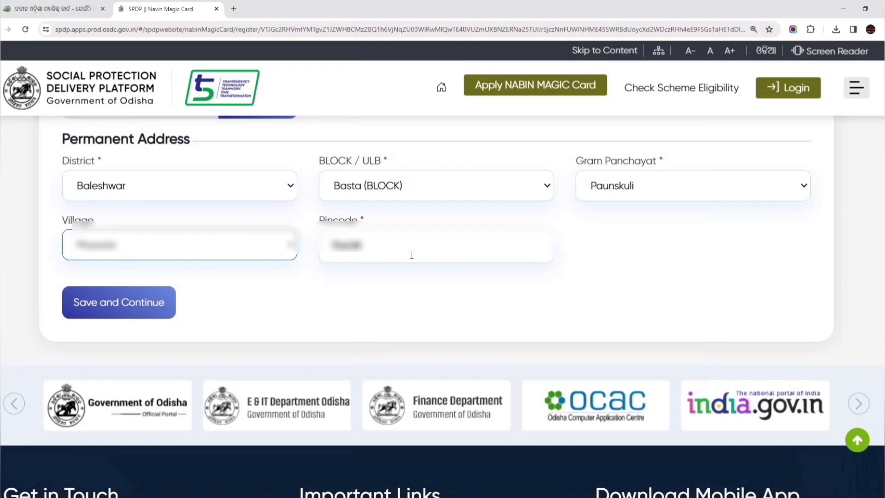
{"action": "left_click", "coordinate": [104, 306]}
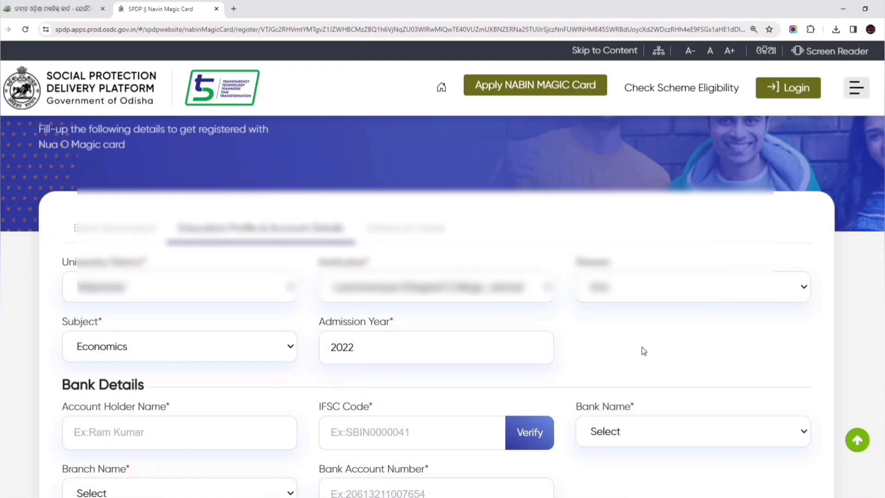
Enter the account holder's name, verified IFSC SBIN0007917 and the bank account number, then save
{"action": "scroll", "coordinate": [643, 347], "scroll_direction": "down", "scroll_amount": 2}
{"action": "left_click", "coordinate": [137, 337]}
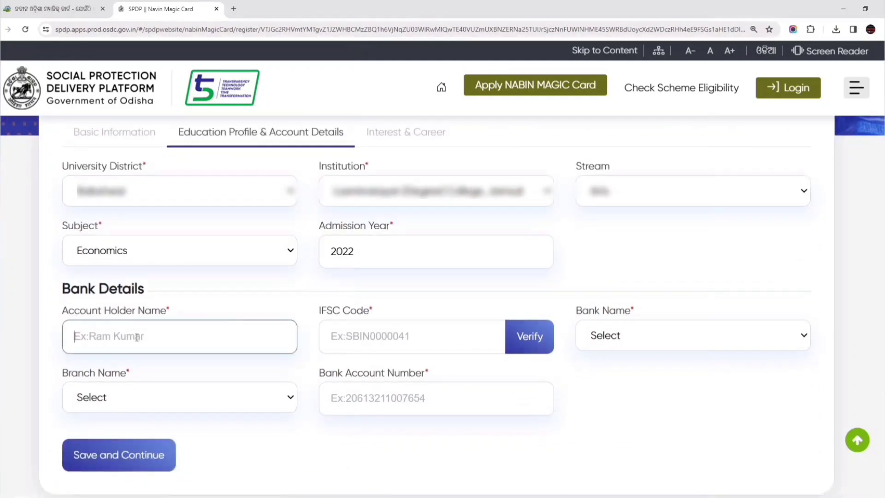
{"action": "type", "text": "PRIY"}
{"action": "type", "text": "[blurred]"}
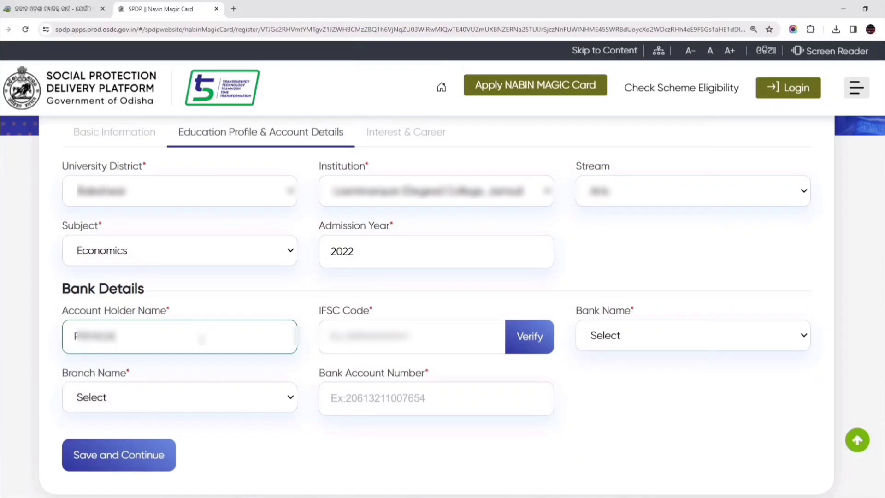
{"action": "type", "text": " [blurred]"}
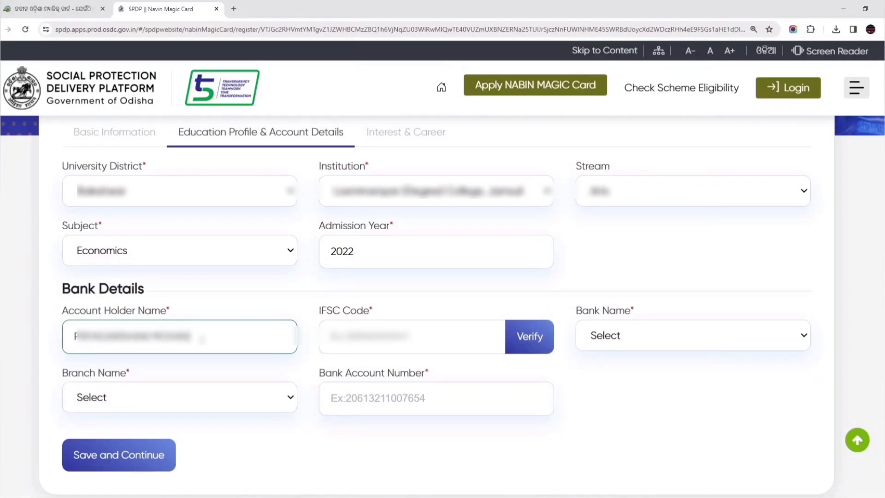
{"action": "left_click", "coordinate": [354, 336]}
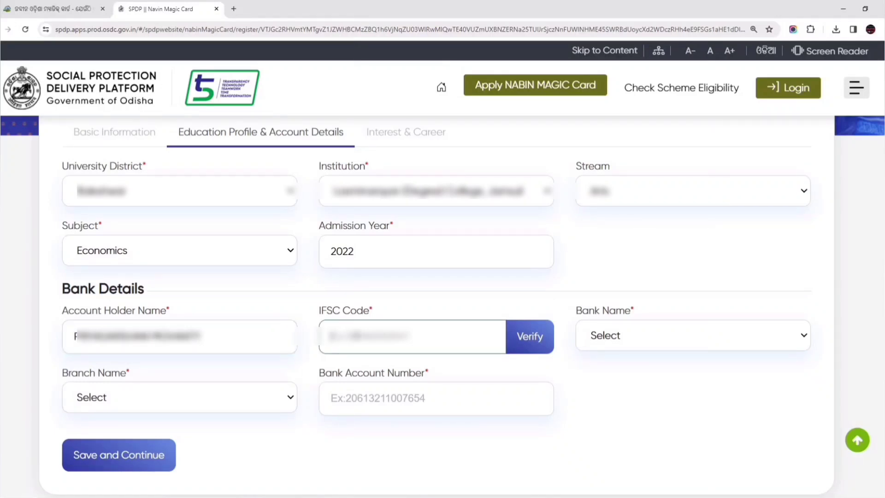
{"action": "type", "text": "SBIN000"}
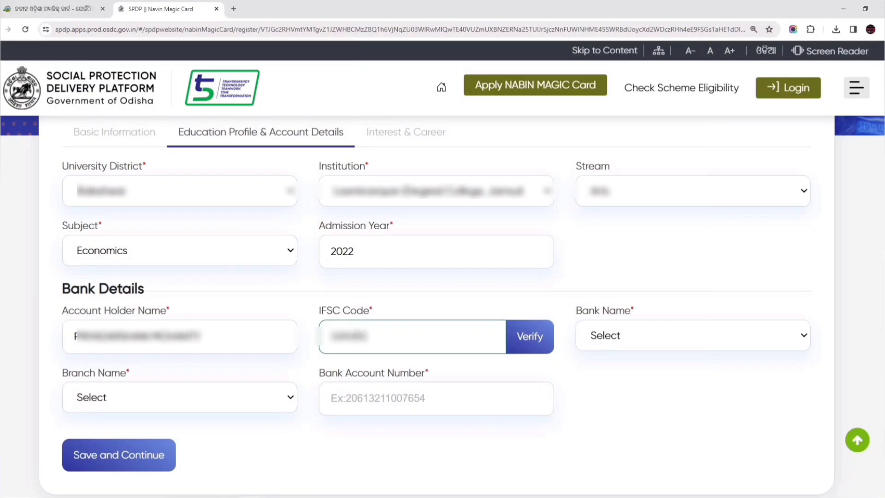
{"action": "type", "text": "7917"}
{"action": "left_click", "coordinate": [526, 341]}
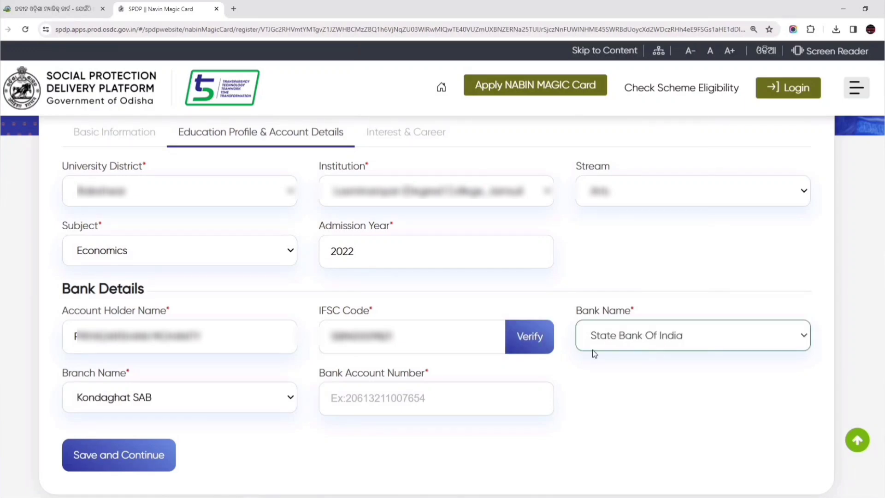
{"action": "left_click", "coordinate": [406, 400]}
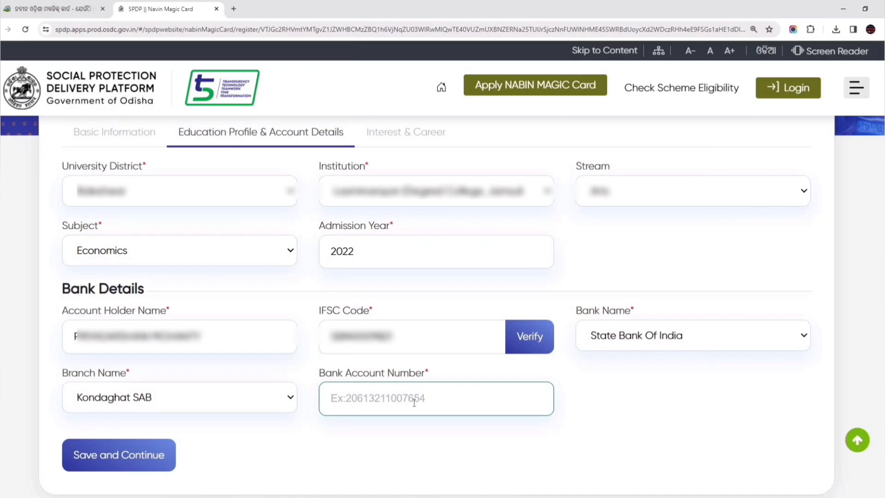
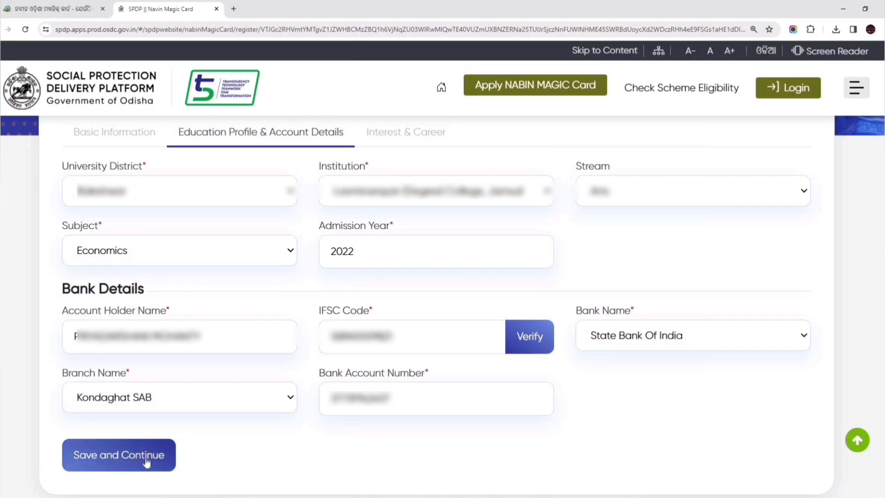
{"action": "left_click", "coordinate": [119, 456]}
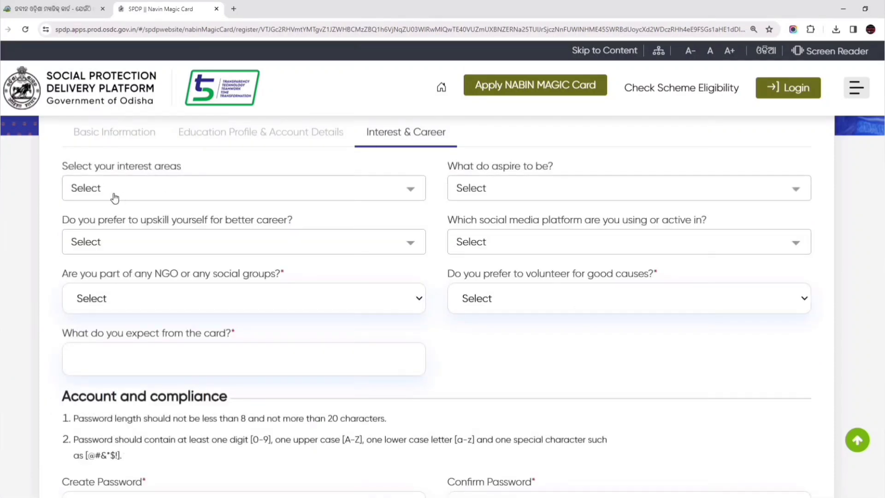
Choose Reading and Cooking as interests and Educational Consultant as the career aspiration
{"action": "left_click", "coordinate": [159, 194]}
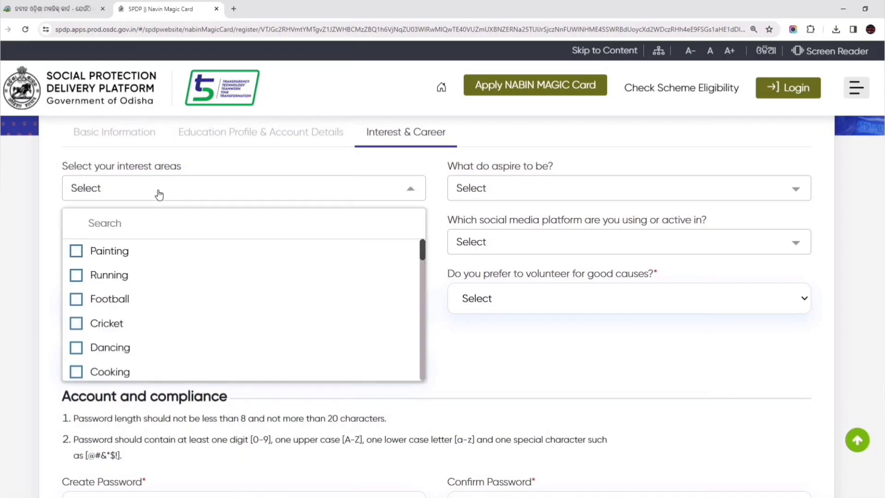
{"action": "scroll", "coordinate": [136, 306], "scroll_direction": "down", "scroll_amount": 2}
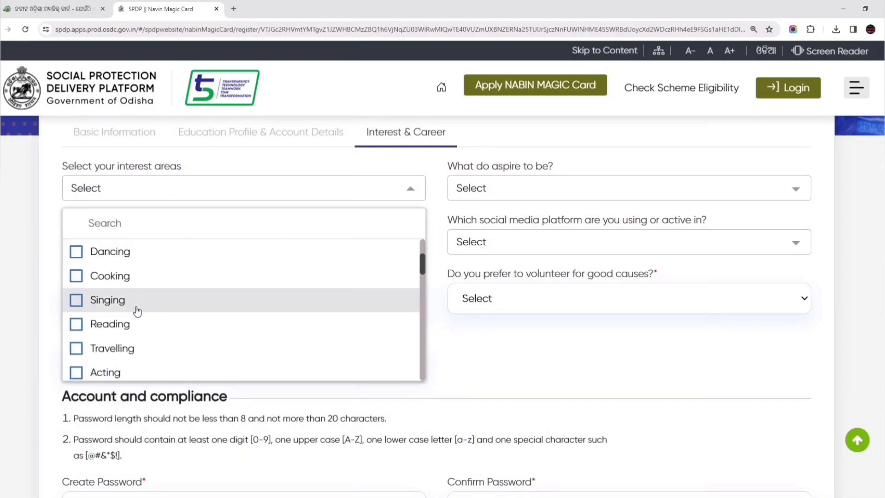
{"action": "scroll", "coordinate": [134, 333], "scroll_direction": "down", "scroll_amount": 1}
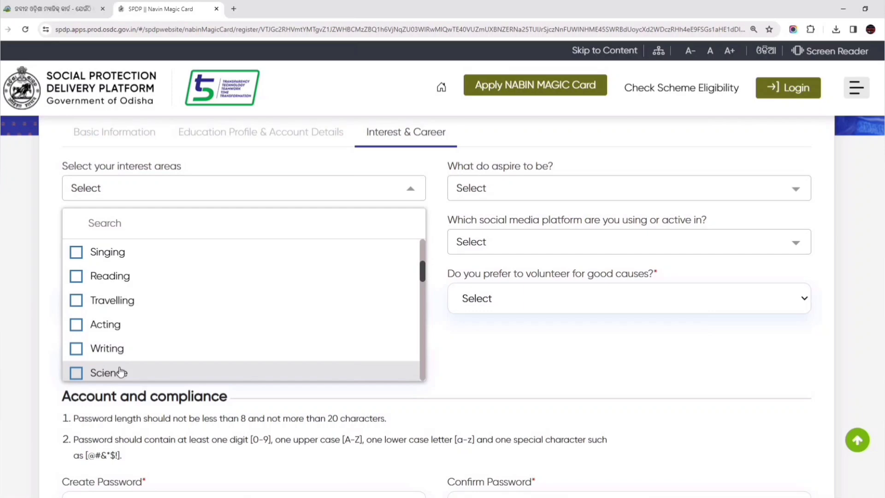
{"action": "scroll", "coordinate": [119, 371], "scroll_direction": "up", "scroll_amount": 3}
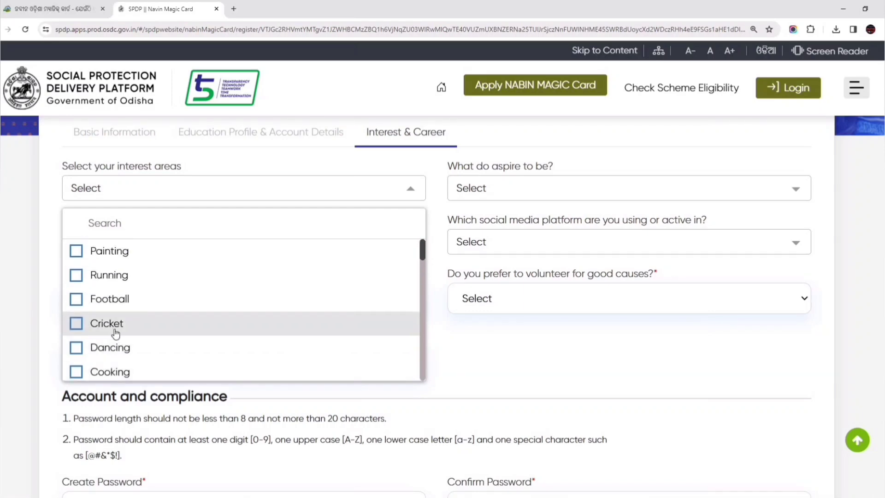
{"action": "scroll", "coordinate": [175, 333], "scroll_direction": "down", "scroll_amount": 2}
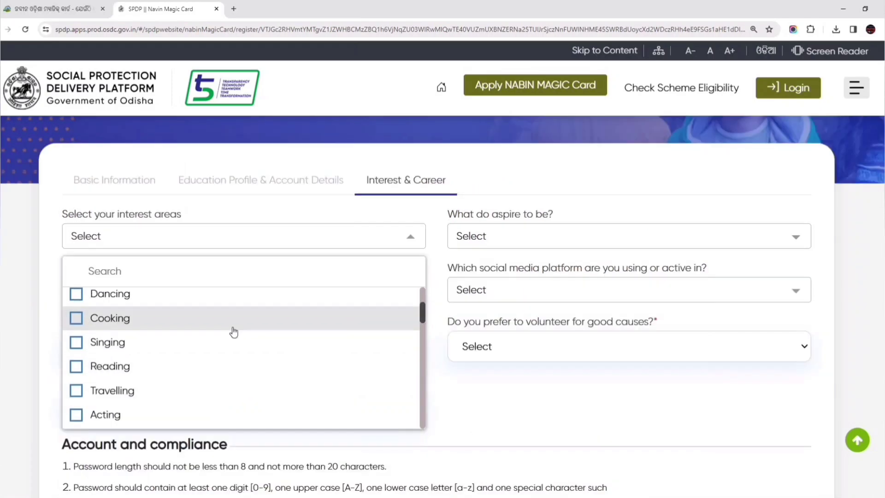
{"action": "left_click", "coordinate": [76, 367]}
{"action": "left_click", "coordinate": [76, 318]}
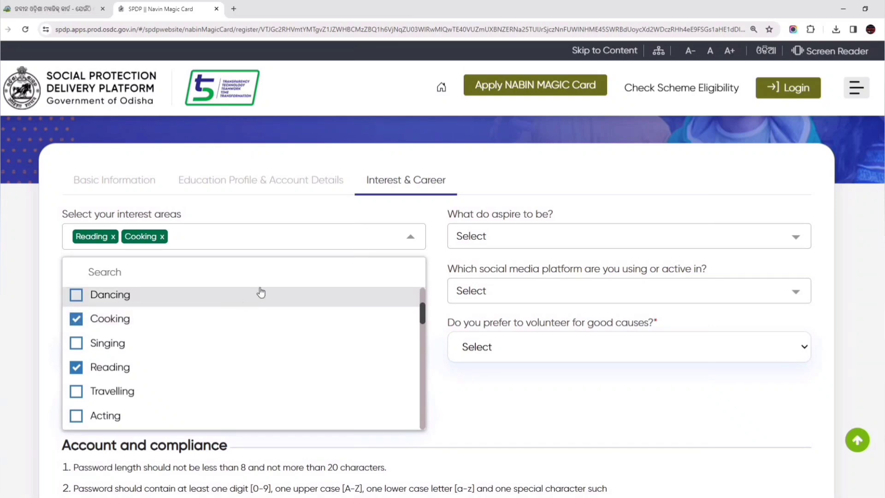
{"action": "left_click", "coordinate": [520, 242]}
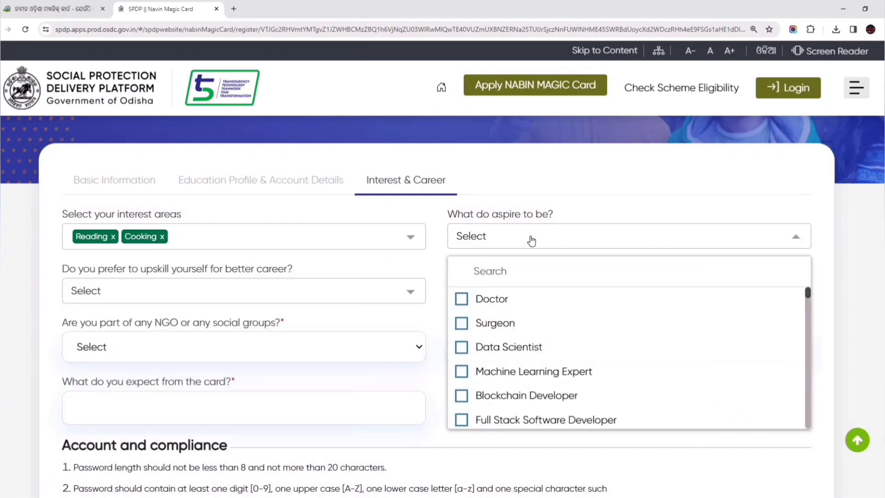
{"action": "scroll", "coordinate": [553, 322], "scroll_direction": "down", "scroll_amount": 8}
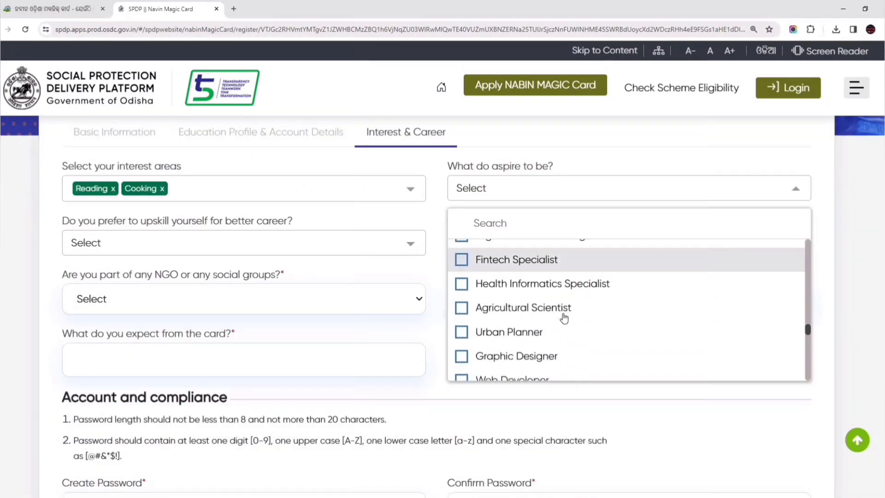
{"action": "scroll", "coordinate": [563, 317], "scroll_direction": "down", "scroll_amount": 4}
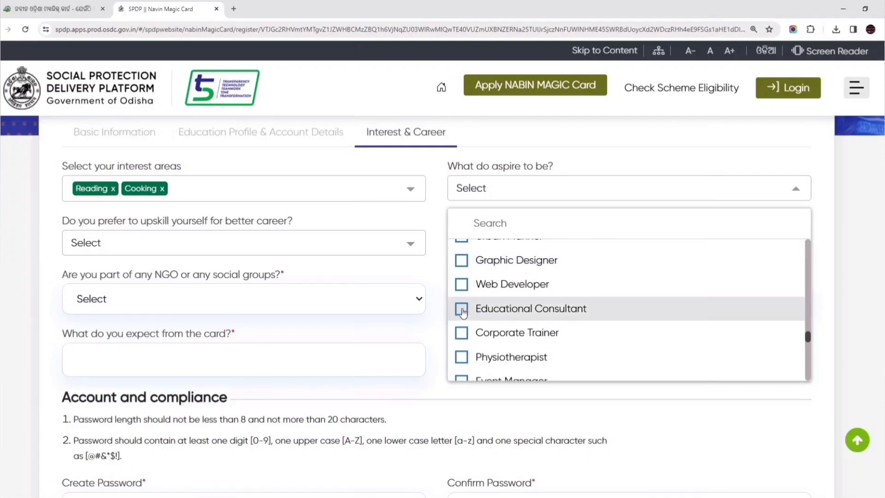
{"action": "left_click", "coordinate": [461, 308]}
{"action": "left_click", "coordinate": [438, 219]}
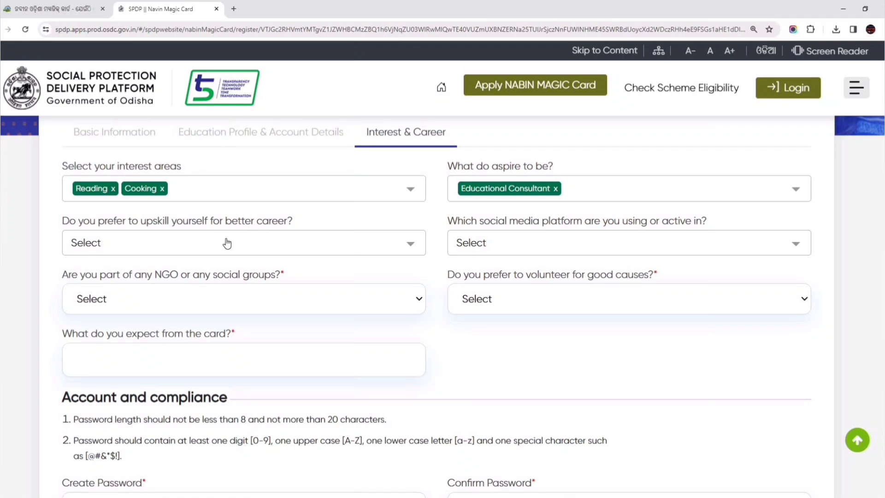
Pick Data Analysis and Digital Marketing for upskilling, and Whatsapp and Facebook as platforms
{"action": "left_click", "coordinate": [147, 250]}
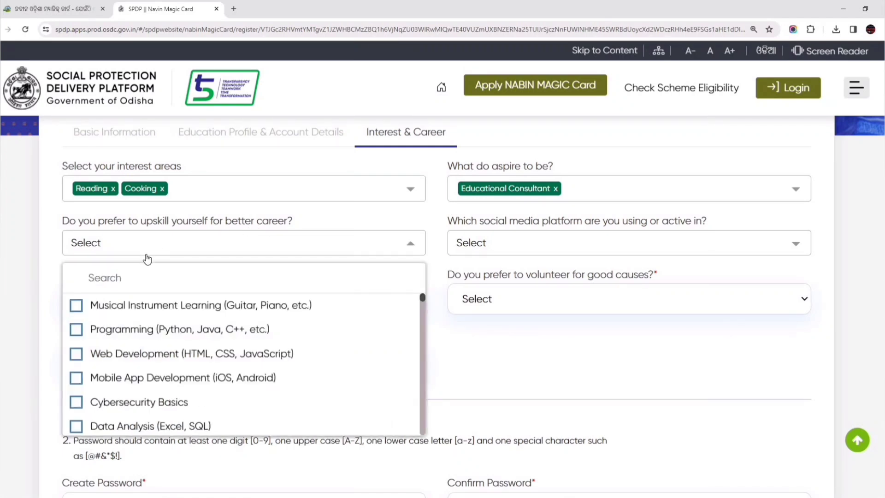
{"action": "scroll", "coordinate": [147, 325], "scroll_direction": "down", "scroll_amount": 3}
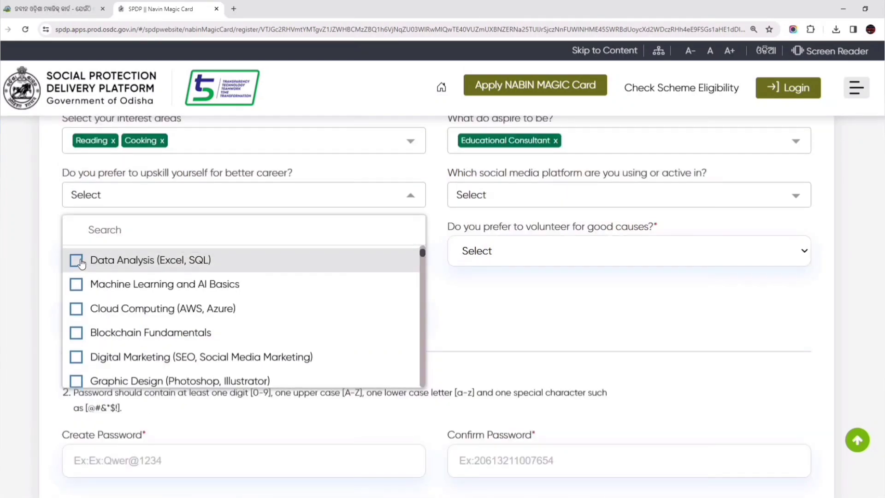
{"action": "left_click", "coordinate": [80, 261]}
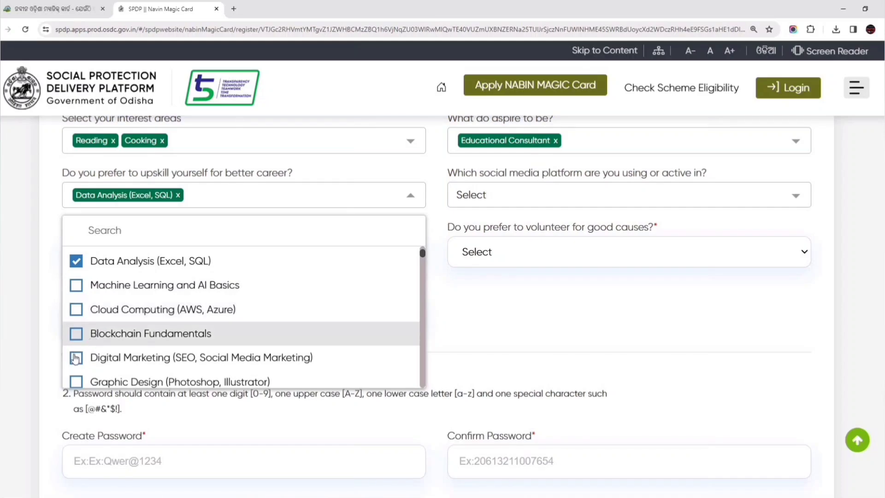
{"action": "left_click", "coordinate": [77, 360]}
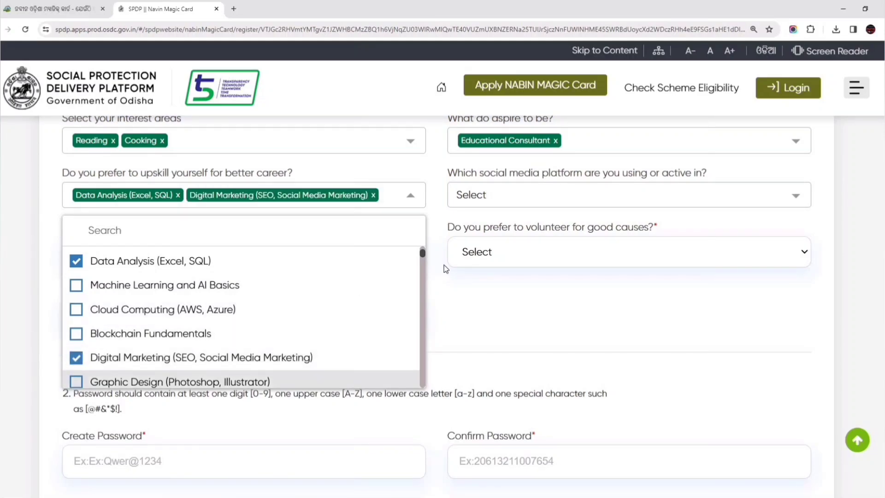
{"action": "left_click", "coordinate": [480, 196]}
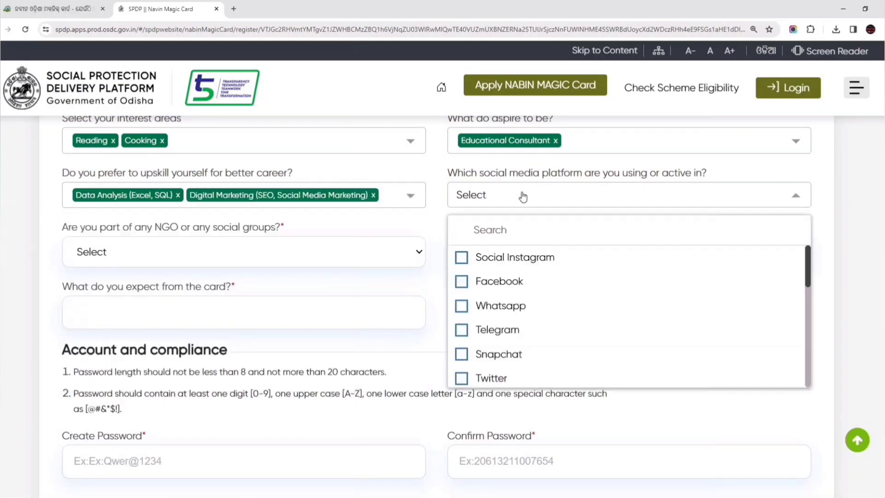
{"action": "left_click", "coordinate": [461, 306]}
{"action": "left_click", "coordinate": [461, 282]}
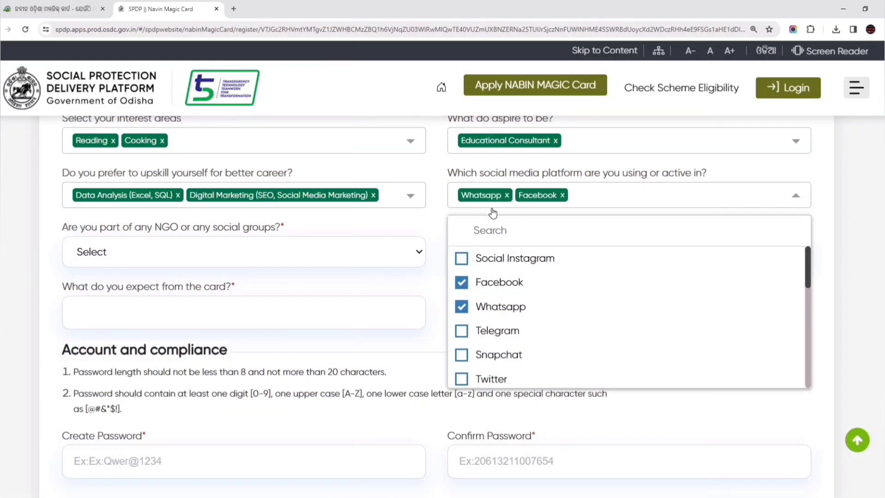
{"action": "left_click", "coordinate": [441, 230]}
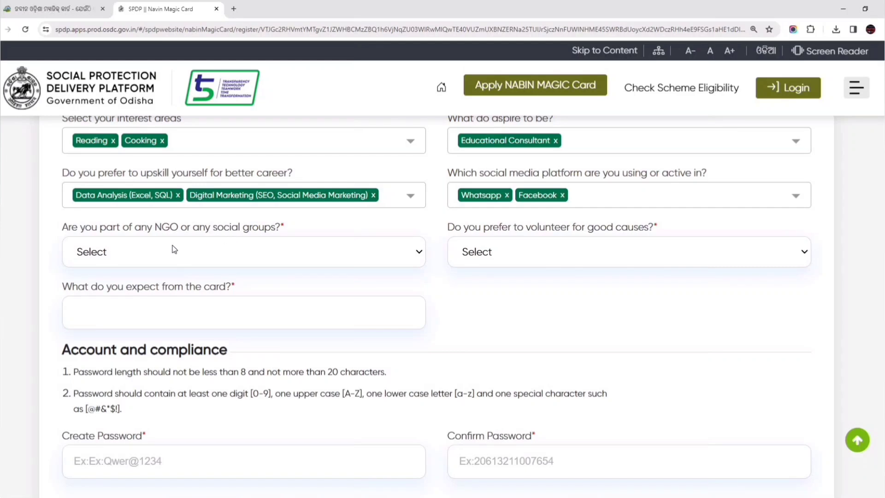
Answer No to NGO membership, Yes to volunteering, and expectation 'for better study'
{"action": "left_click", "coordinate": [145, 256]}
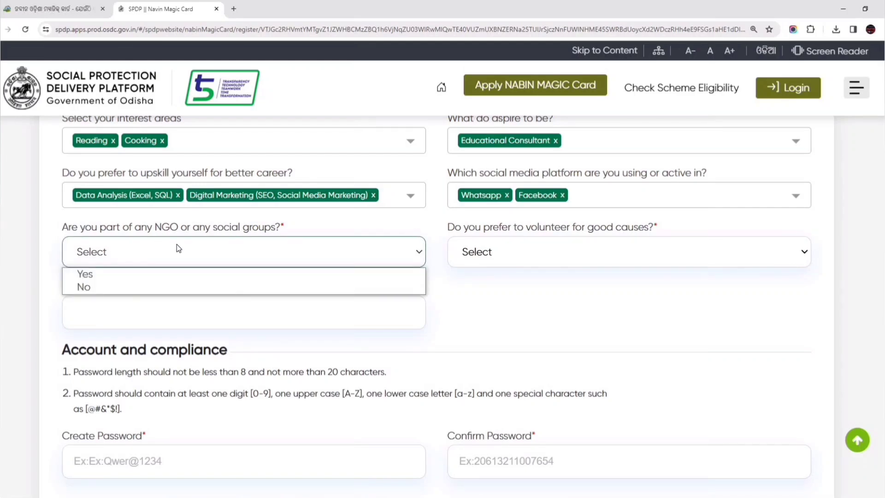
{"action": "left_click", "coordinate": [84, 287]}
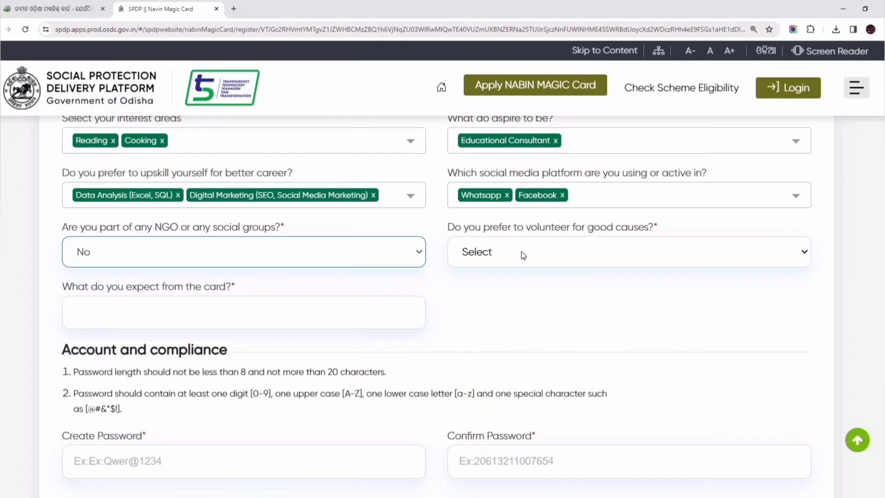
{"action": "left_click", "coordinate": [559, 256]}
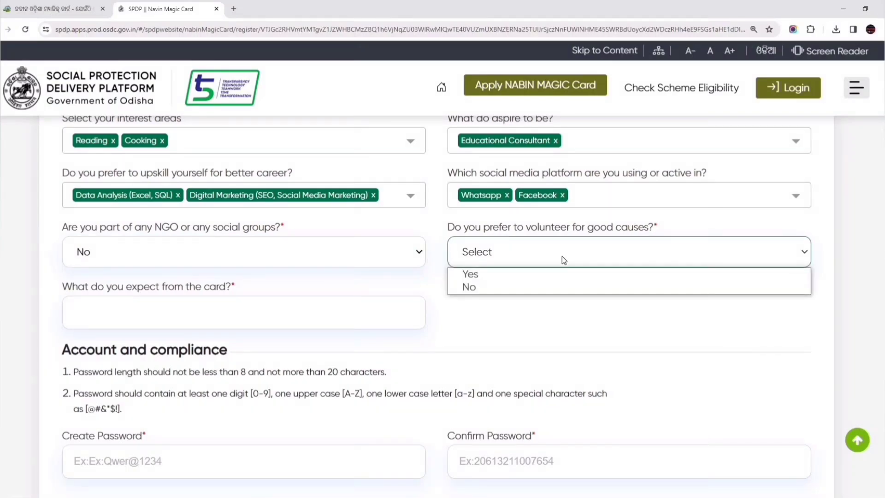
{"action": "left_click", "coordinate": [520, 276]}
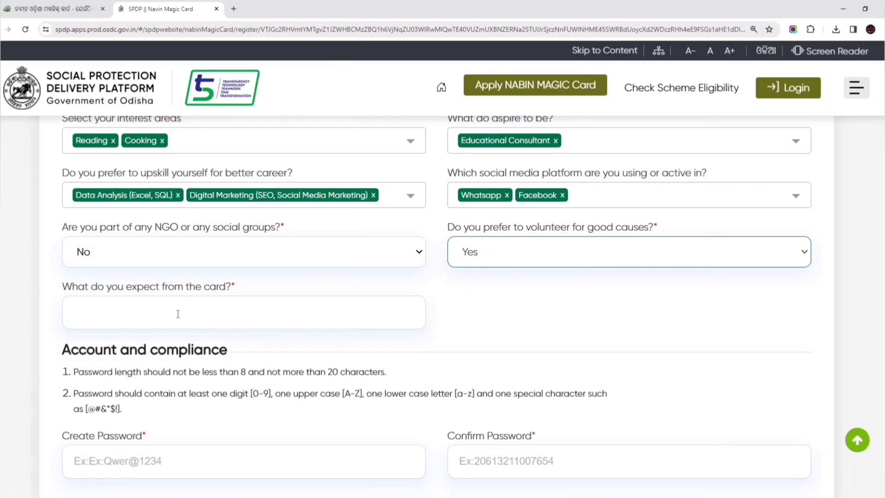
{"action": "left_click", "coordinate": [210, 313]}
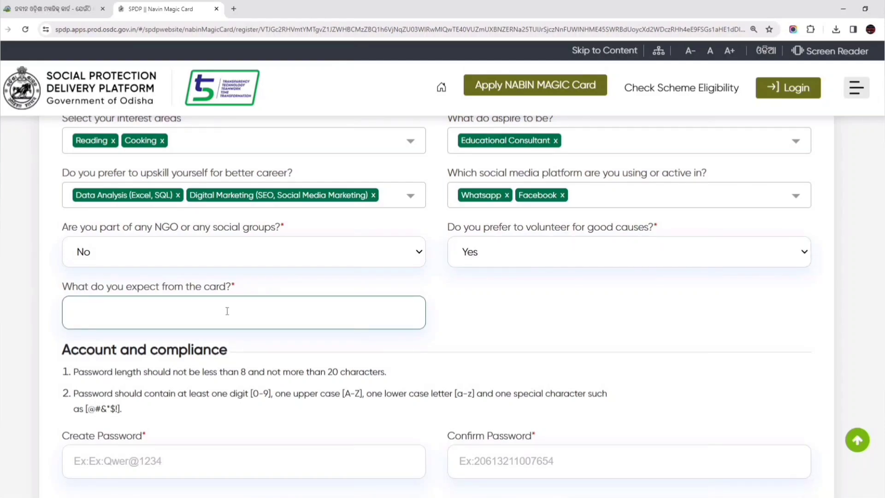
{"action": "type", "text": "for better study"}
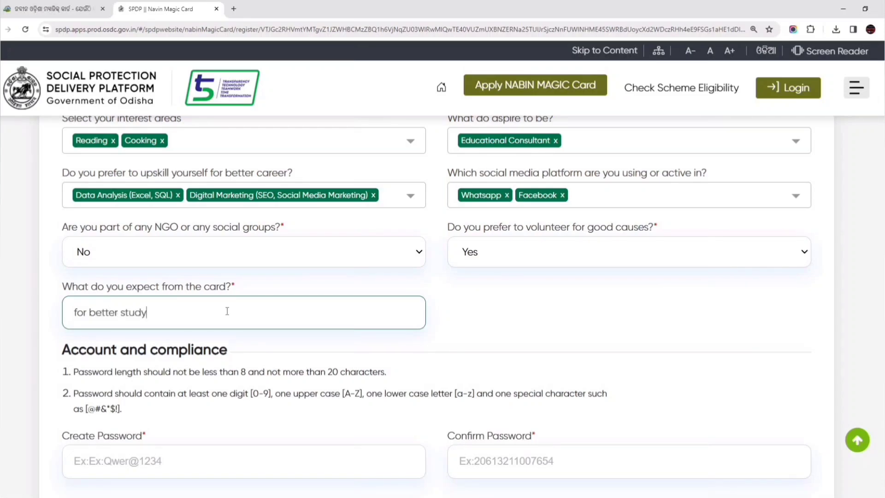
{"action": "scroll", "coordinate": [391, 321], "scroll_direction": "down", "scroll_amount": 1}
{"action": "left_click", "coordinate": [391, 321]}
{"action": "scroll", "coordinate": [392, 322], "scroll_direction": "down", "scroll_amount": 3}
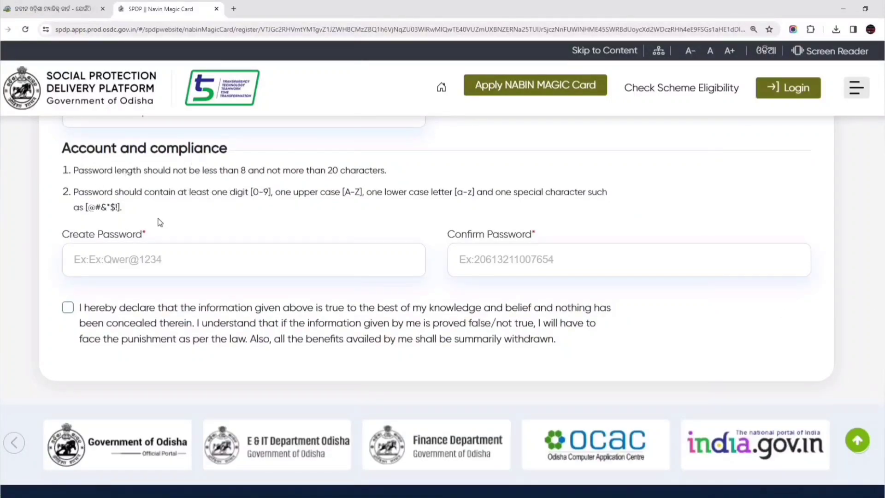
Create and confirm the account password, then accept the declaration
{"action": "left_click", "coordinate": [143, 266]}
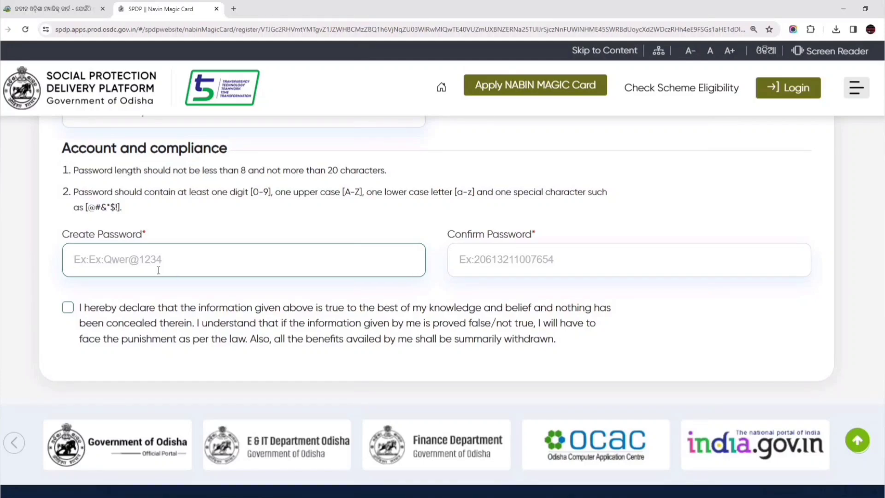
{"action": "type", "text": "•••••"}
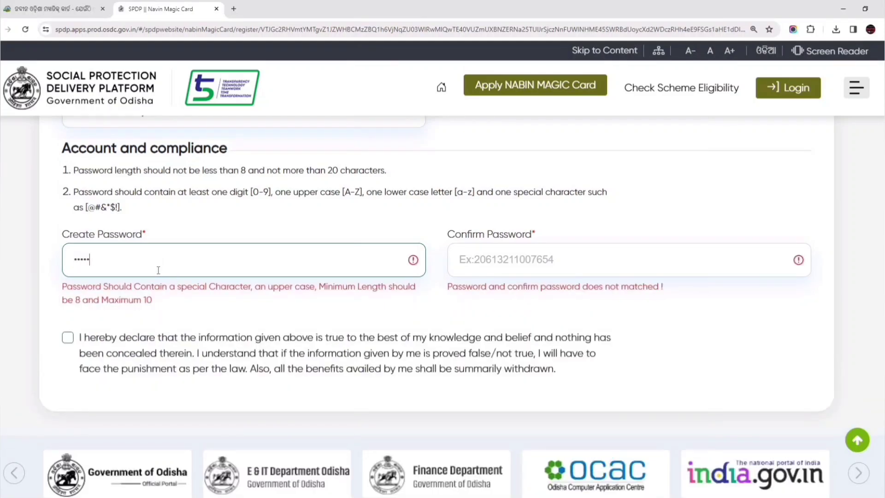
{"action": "type", "text": "••••••"}
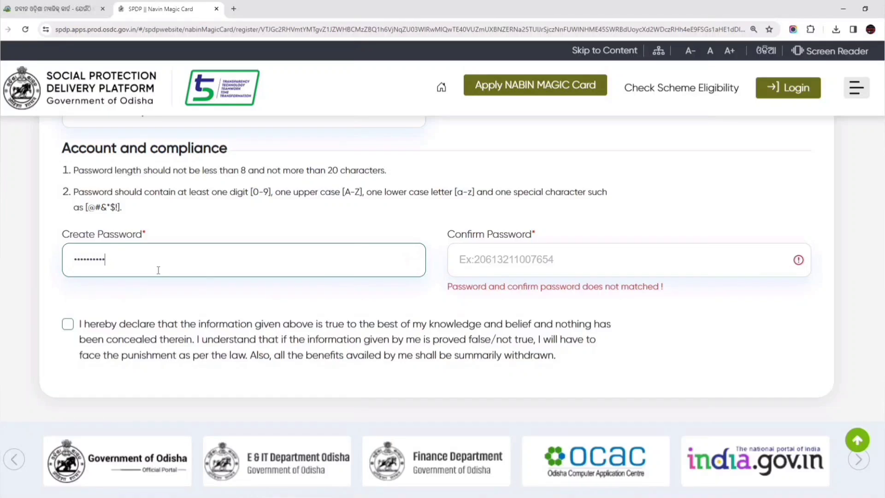
{"action": "left_click", "coordinate": [533, 249]}
{"action": "type", "text": "•••••••"}
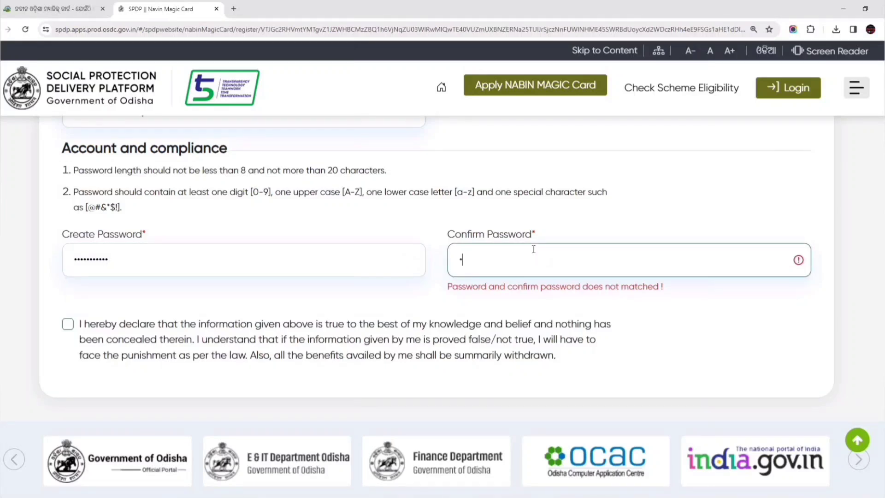
{"action": "type", "text": "••••"}
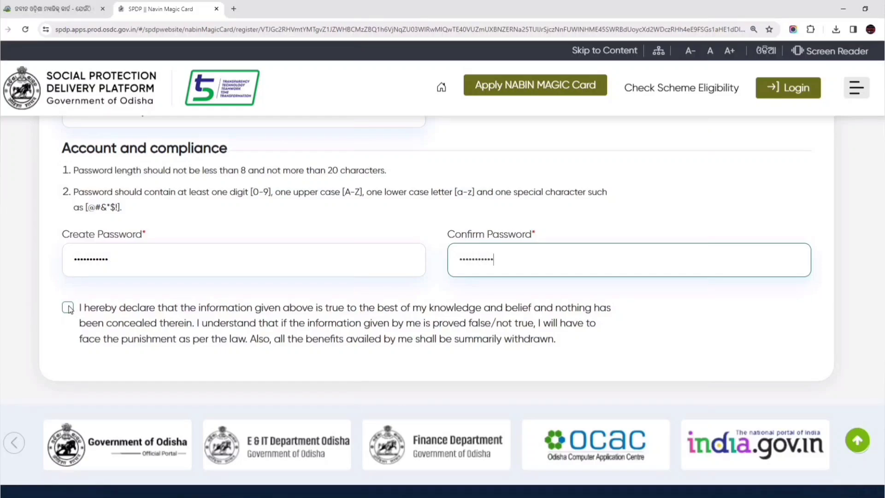
{"action": "left_click", "coordinate": [68, 307]}
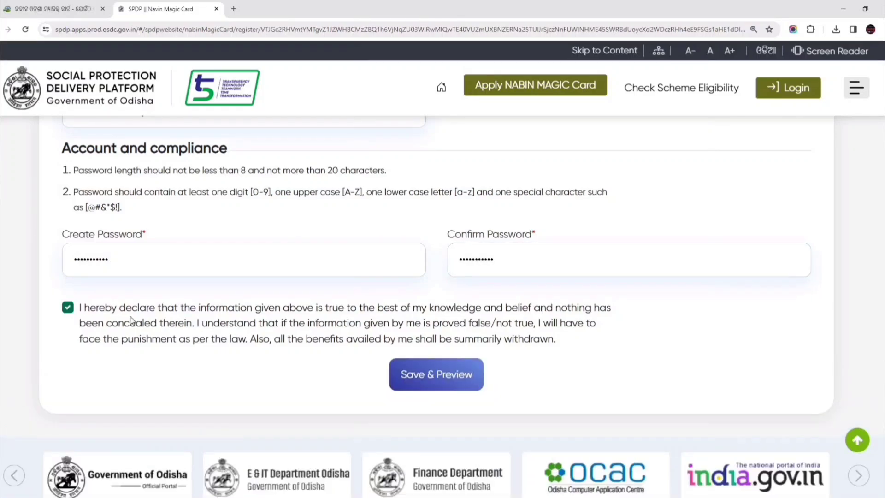
Save the application, review the Preview Form, and confirm the submission
{"action": "left_click", "coordinate": [442, 373]}
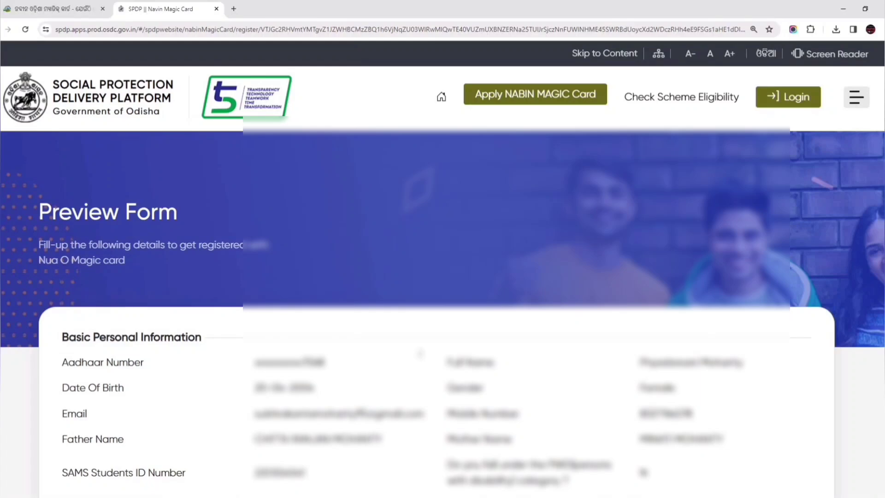
{"action": "scroll", "coordinate": [422, 358], "scroll_direction": "down", "scroll_amount": 2}
{"action": "scroll", "coordinate": [421, 356], "scroll_direction": "down", "scroll_amount": 8}
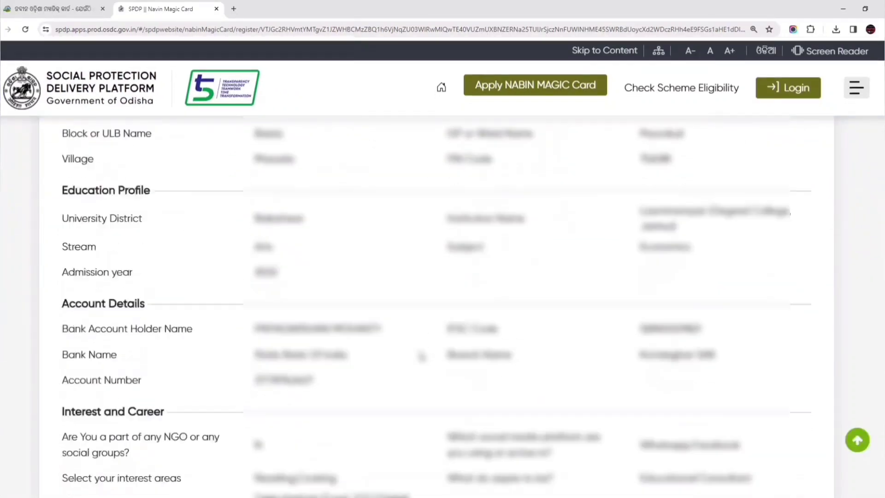
{"action": "scroll", "coordinate": [421, 357], "scroll_direction": "down", "scroll_amount": 4}
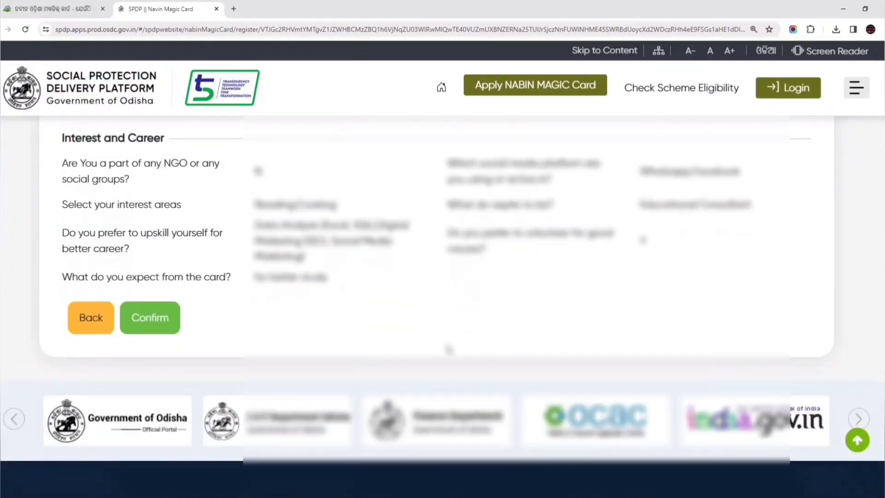
{"action": "left_click", "coordinate": [150, 318]}
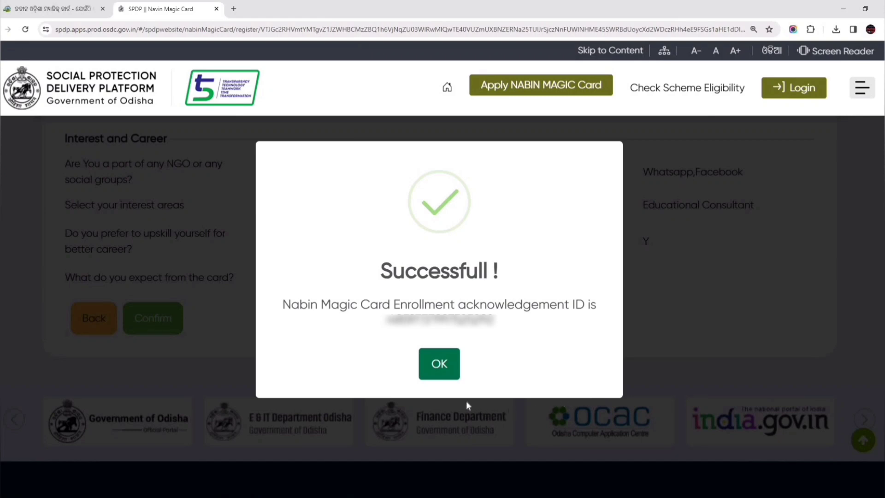
Dismiss the success message, review the Registration Acknowledgement Slip, and send it to print
{"action": "left_click", "coordinate": [439, 364]}
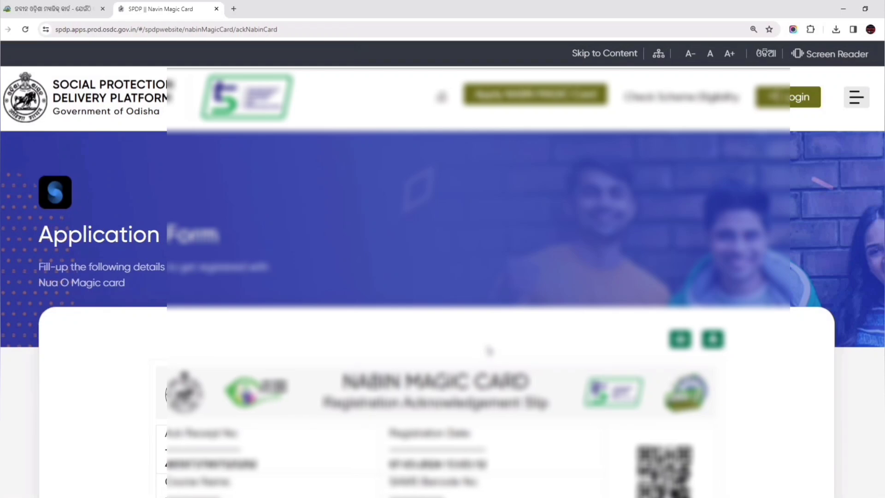
{"action": "scroll", "coordinate": [484, 352], "scroll_direction": "down", "scroll_amount": 3}
{"action": "scroll", "coordinate": [491, 348], "scroll_direction": "down", "scroll_amount": 2}
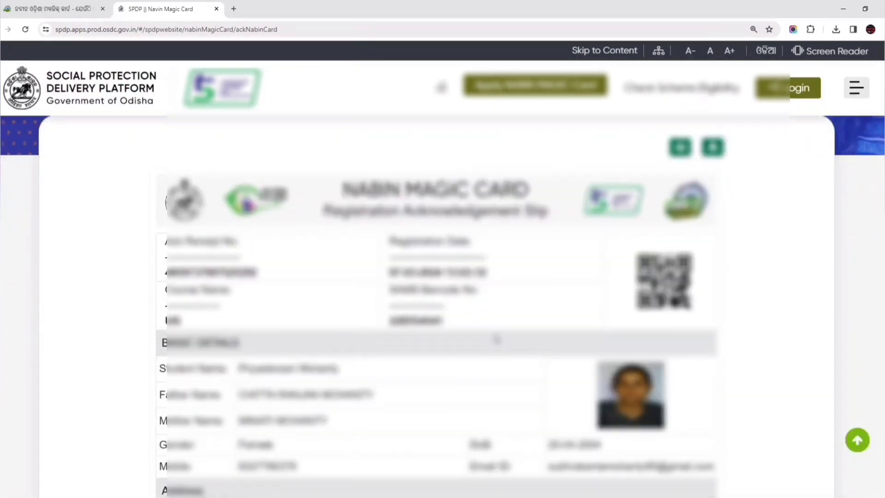
{"action": "scroll", "coordinate": [496, 339], "scroll_direction": "down", "scroll_amount": 10}
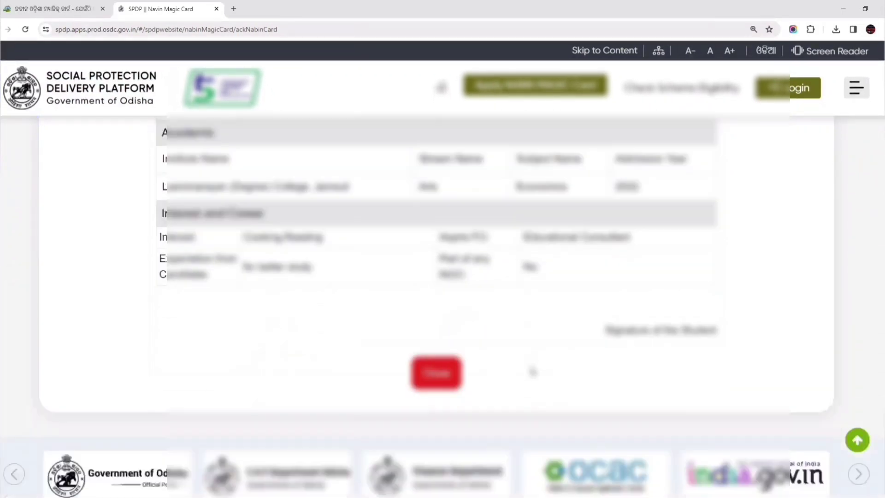
{"action": "scroll", "coordinate": [532, 371], "scroll_direction": "up", "scroll_amount": 11}
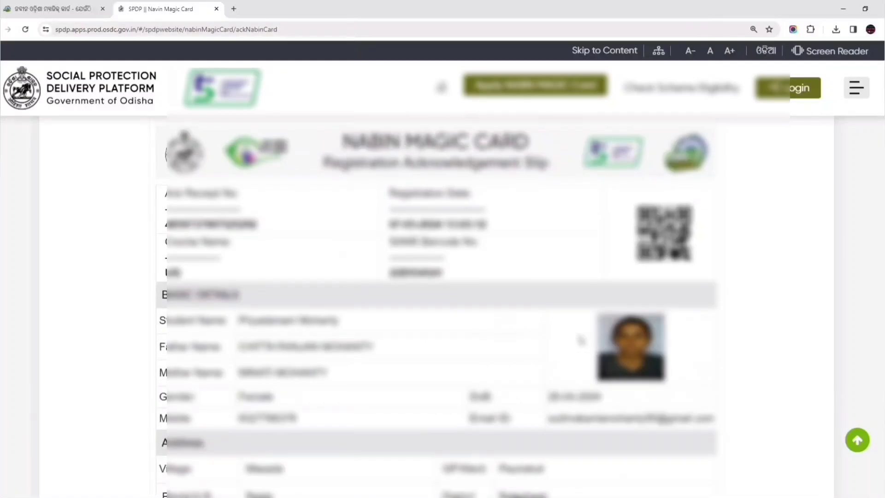
{"action": "scroll", "coordinate": [586, 334], "scroll_direction": "up", "scroll_amount": 2}
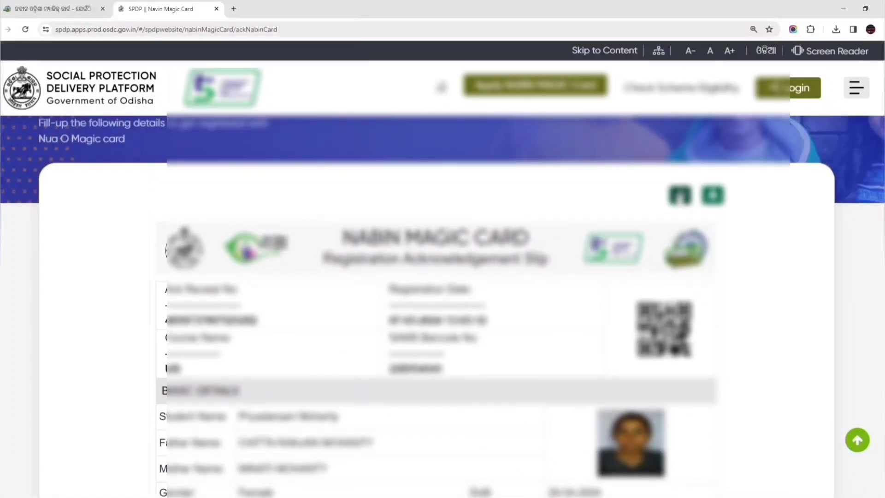
{"action": "left_click", "coordinate": [680, 195]}
{"action": "left_click", "coordinate": [686, 434]}
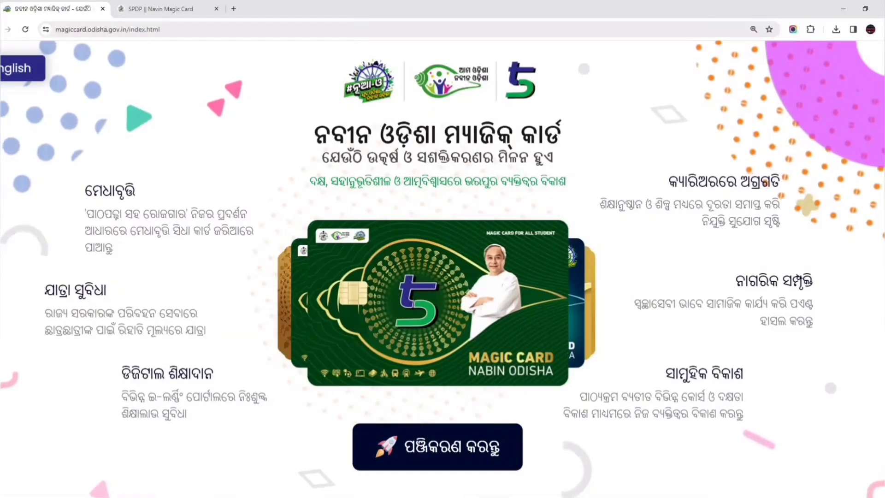
Scroll down through the Nabin Odisha Magic Card homepage sections and back up toward the top
{"action": "scroll", "coordinate": [443, 269], "scroll_direction": "down", "scroll_amount": 4}
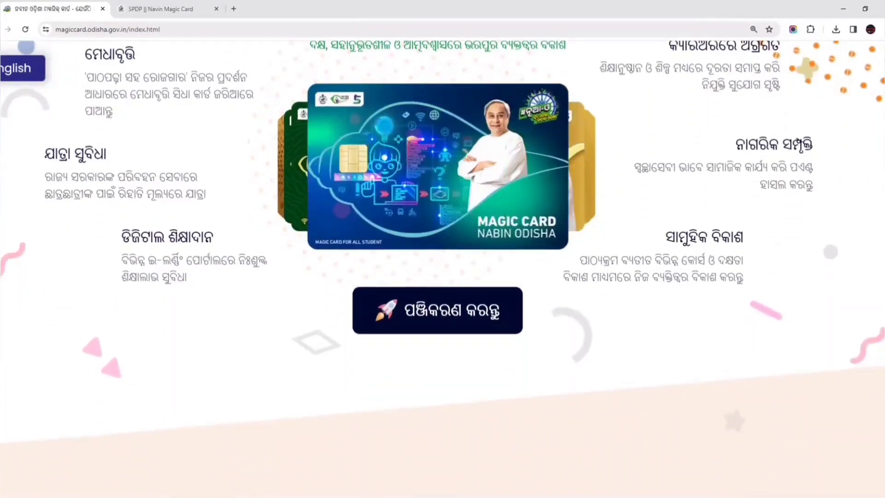
{"action": "scroll", "coordinate": [443, 268], "scroll_direction": "down", "scroll_amount": 6}
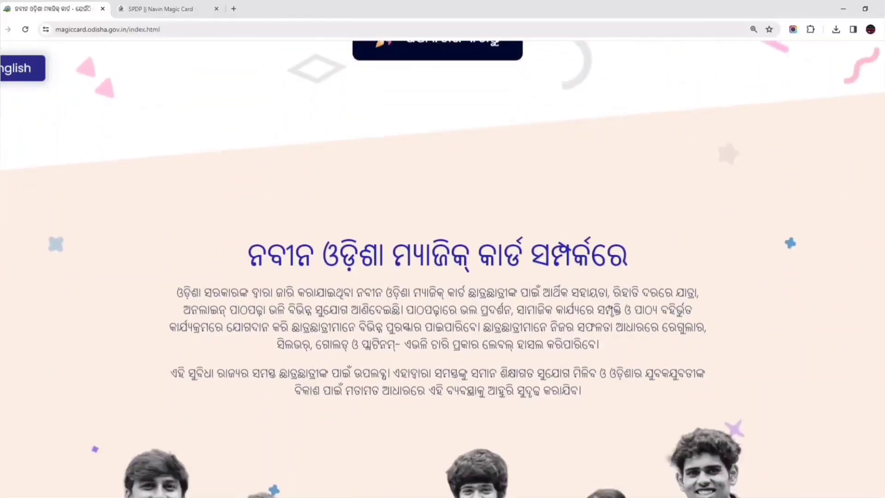
{"action": "scroll", "coordinate": [442, 269], "scroll_direction": "down", "scroll_amount": 5}
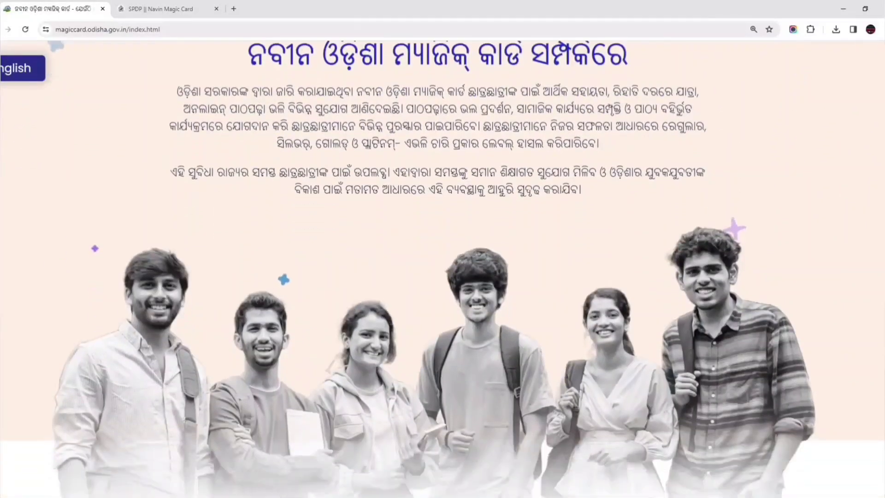
{"action": "scroll", "coordinate": [443, 268], "scroll_direction": "down", "scroll_amount": 6}
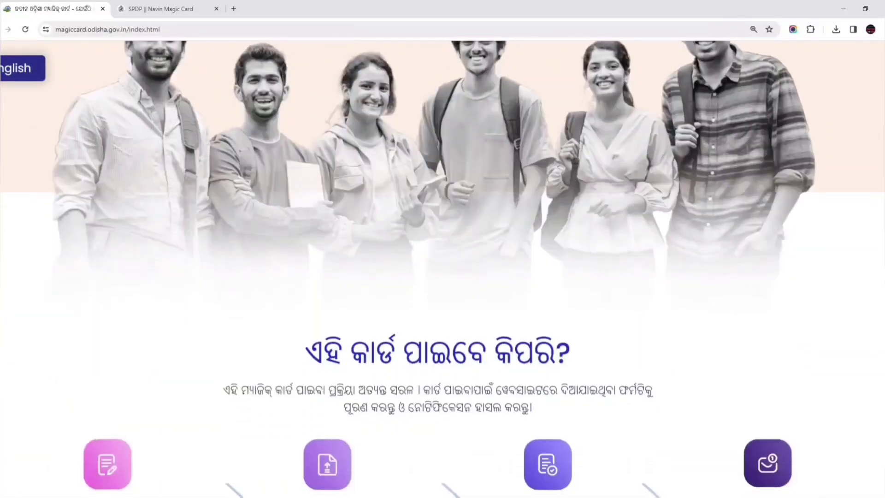
{"action": "scroll", "coordinate": [442, 268], "scroll_direction": "down", "scroll_amount": 4}
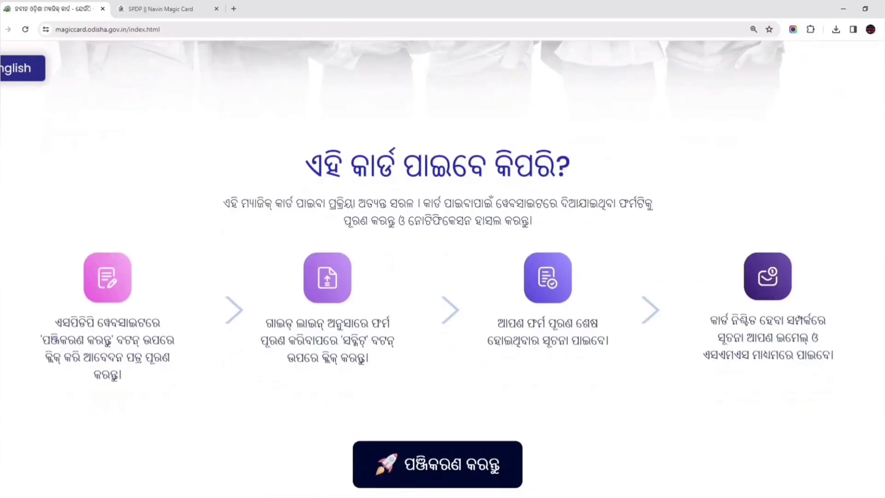
{"action": "scroll", "coordinate": [442, 268], "scroll_direction": "down", "scroll_amount": 5}
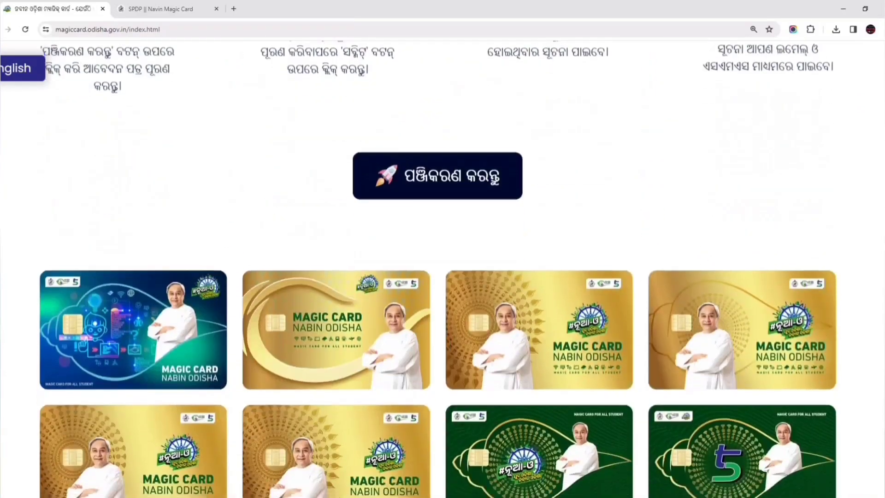
{"action": "scroll", "coordinate": [442, 269], "scroll_direction": "down", "scroll_amount": 4}
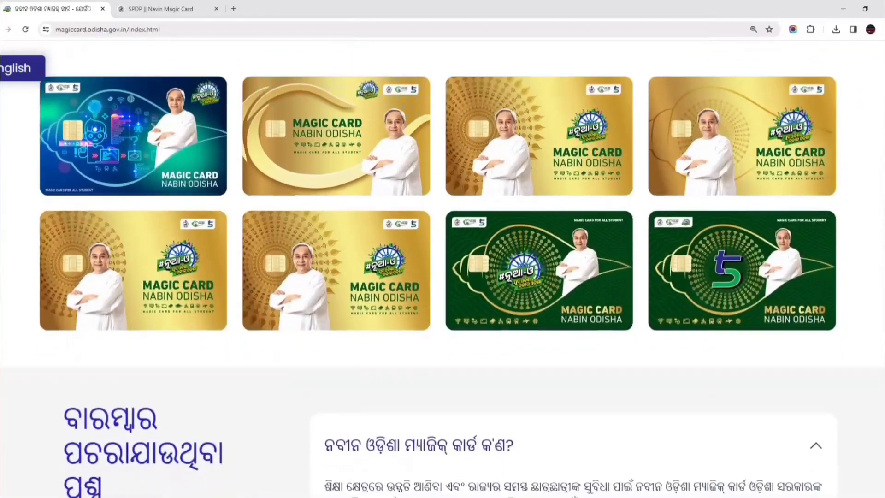
{"action": "scroll", "coordinate": [442, 269], "scroll_direction": "down", "scroll_amount": 6}
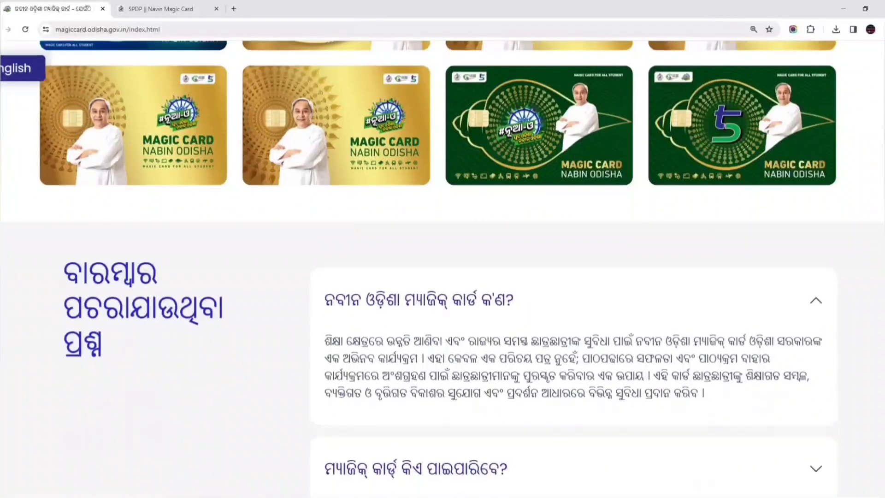
{"action": "scroll", "coordinate": [443, 269], "scroll_direction": "down", "scroll_amount": 3}
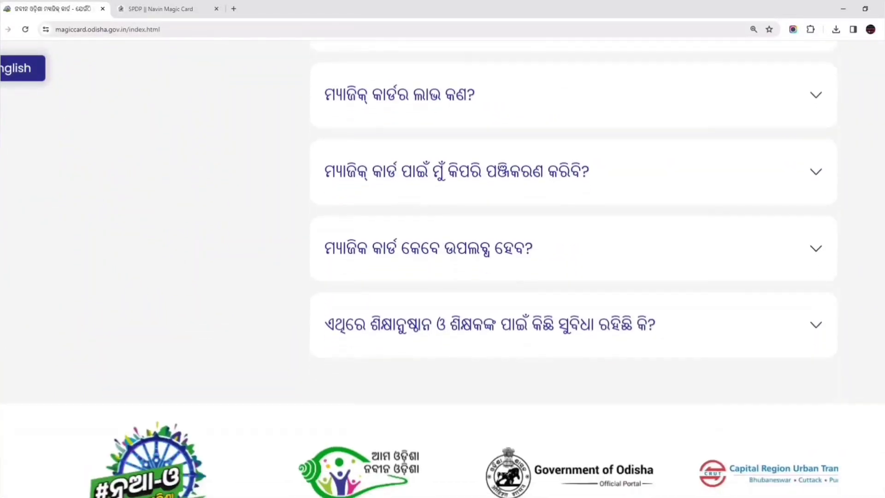
{"action": "scroll", "coordinate": [442, 269], "scroll_direction": "down", "scroll_amount": 2}
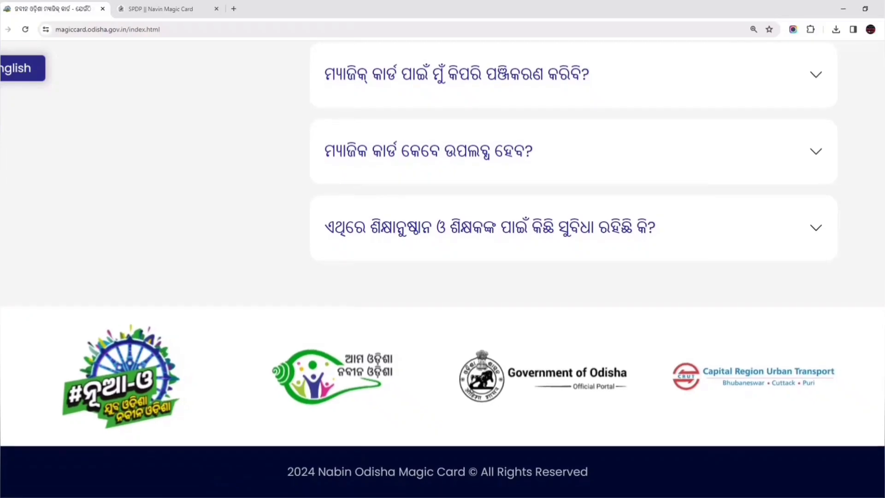
{"action": "scroll", "coordinate": [442, 269], "scroll_direction": "up", "scroll_amount": 6}
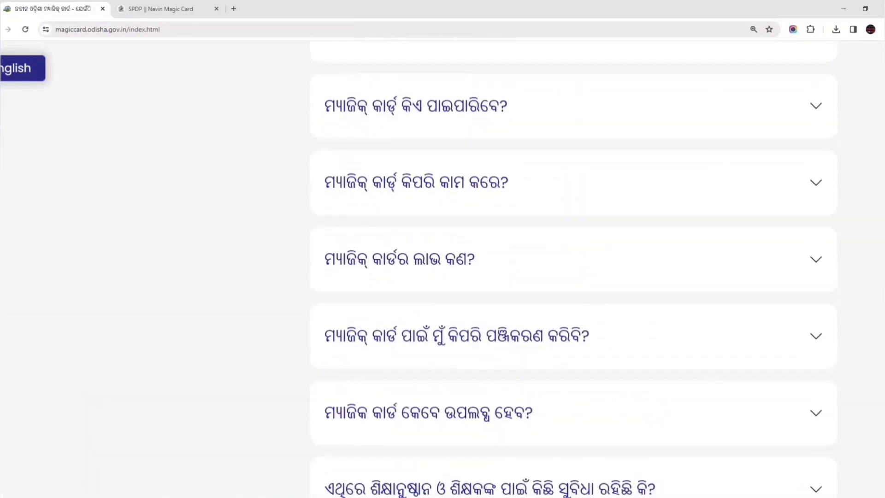
{"action": "scroll", "coordinate": [443, 268], "scroll_direction": "up", "scroll_amount": 15}
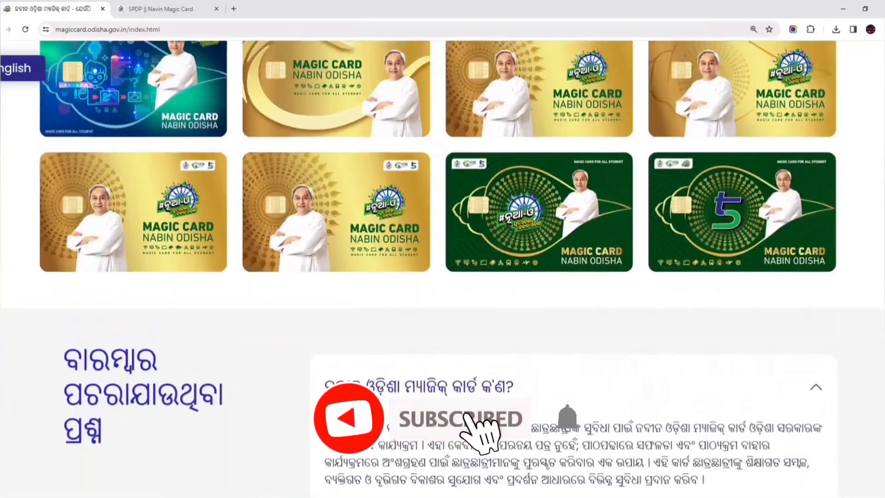
{"action": "scroll", "coordinate": [443, 269], "scroll_direction": "up", "scroll_amount": 11}
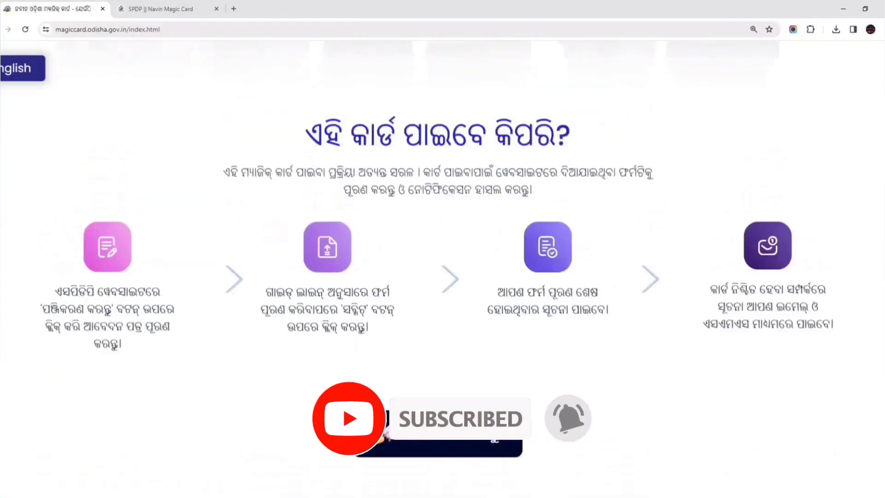
{"action": "scroll", "coordinate": [443, 269], "scroll_direction": "up", "scroll_amount": 8}
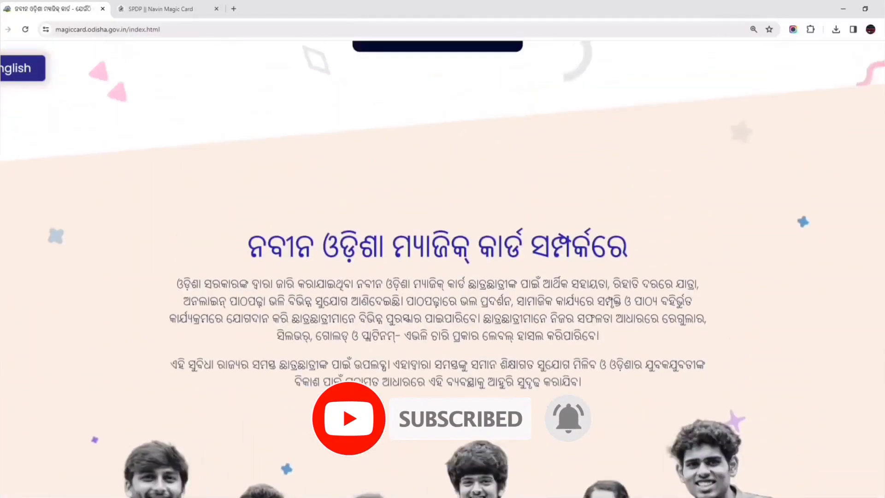
{"action": "scroll", "coordinate": [572, 418], "scroll_direction": "up", "scroll_amount": 4}
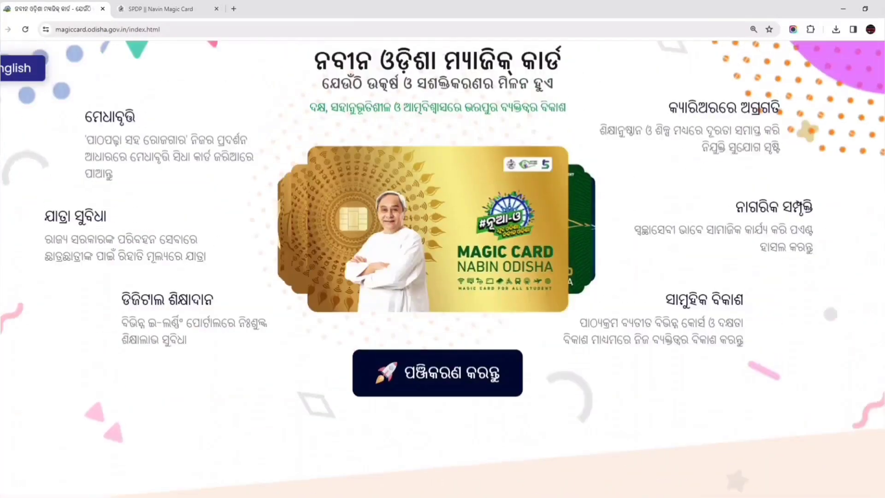